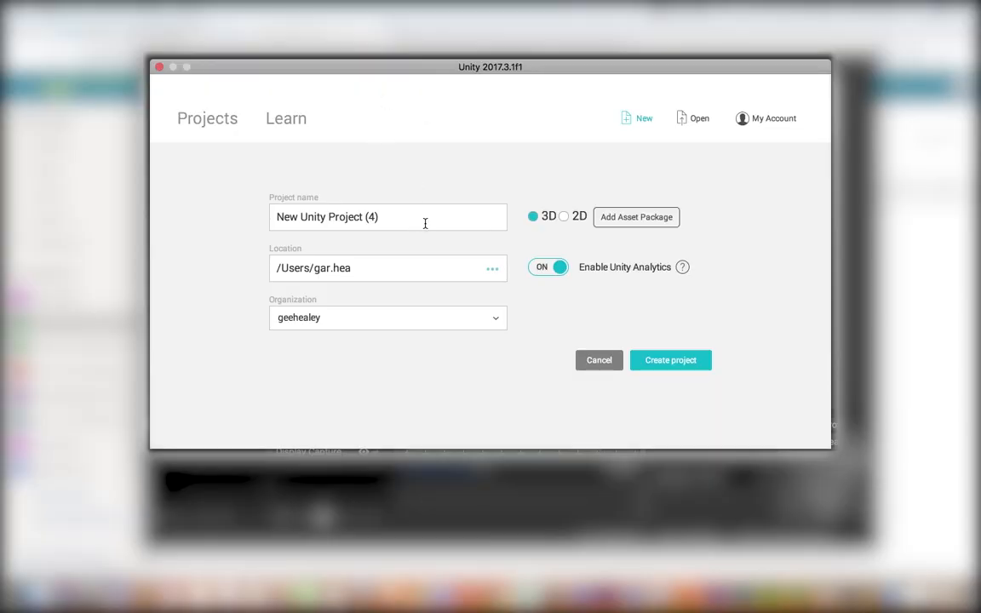
Create a new 3D project named Losing_my_Marbles.
{"action": "left_click_drag", "start_coordinate": [379, 217], "coordinate": [274, 189]}
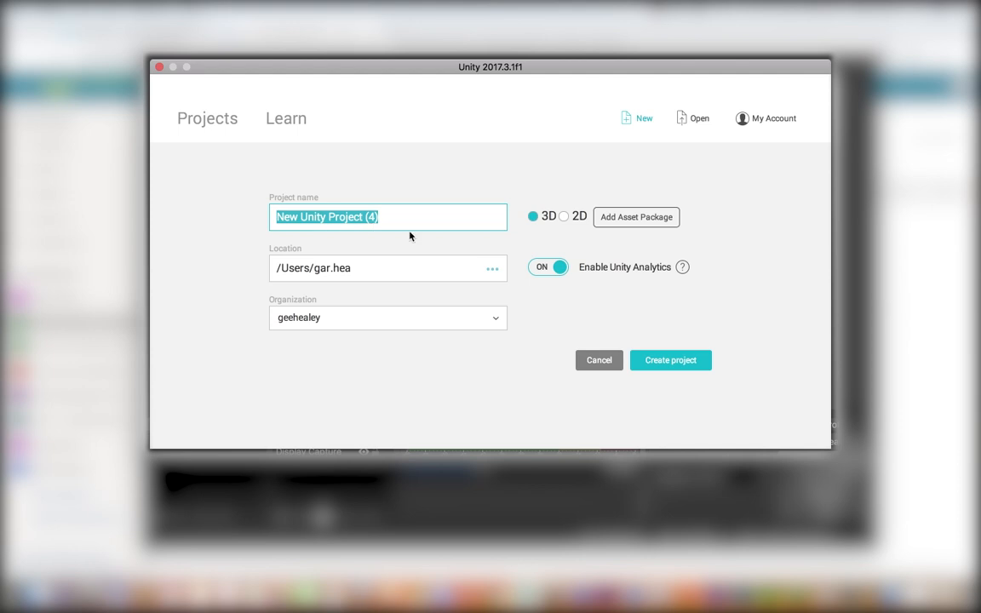
{"action": "type", "text": "Losing_m"}
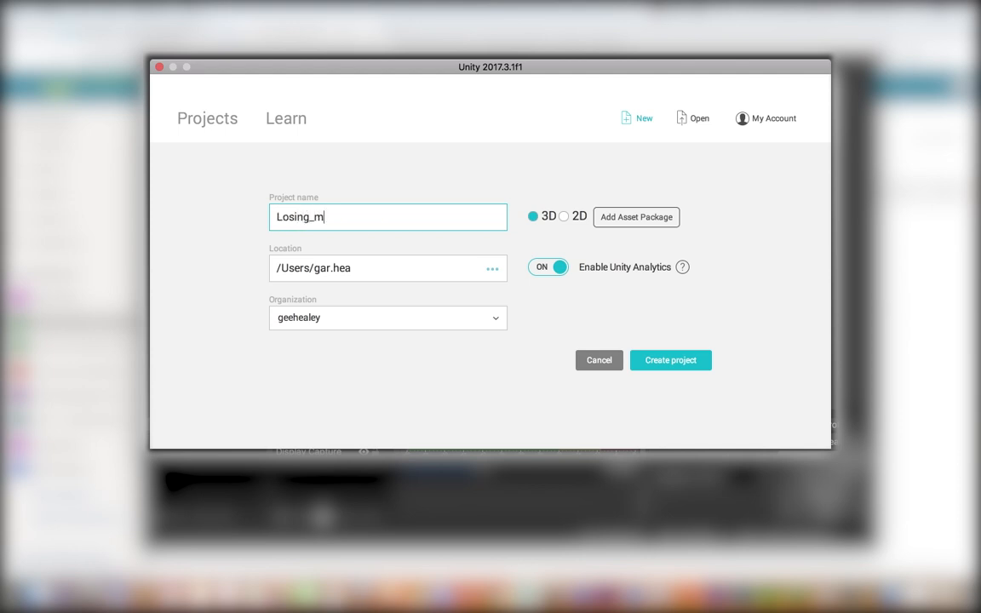
{"action": "type", "text": "y_Marbles"}
{"action": "left_click", "coordinate": [691, 360]}
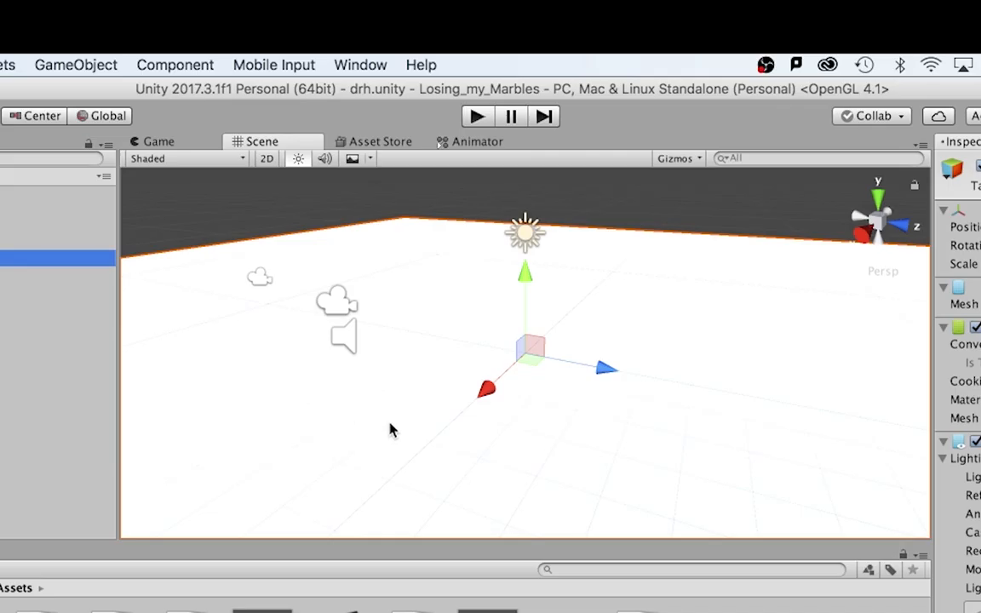
Add a sphere to the scene, raise it above the ground plane and shift it along the positive Z axis.
{"action": "left_click", "coordinate": [75, 68]}
{"action": "mouse_move", "coordinate": [103, 131]}
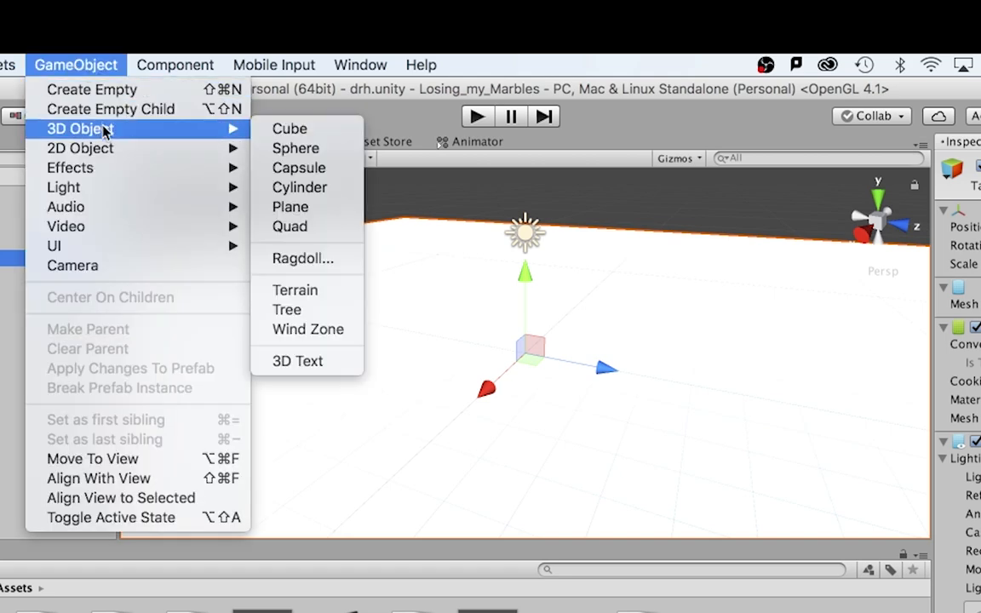
{"action": "left_click", "coordinate": [310, 151]}
{"action": "left_click_drag", "start_coordinate": [628, 407], "coordinate": [715, 425], "text": "alt"}
{"action": "left_click_drag", "start_coordinate": [527, 265], "coordinate": [529, 192]}
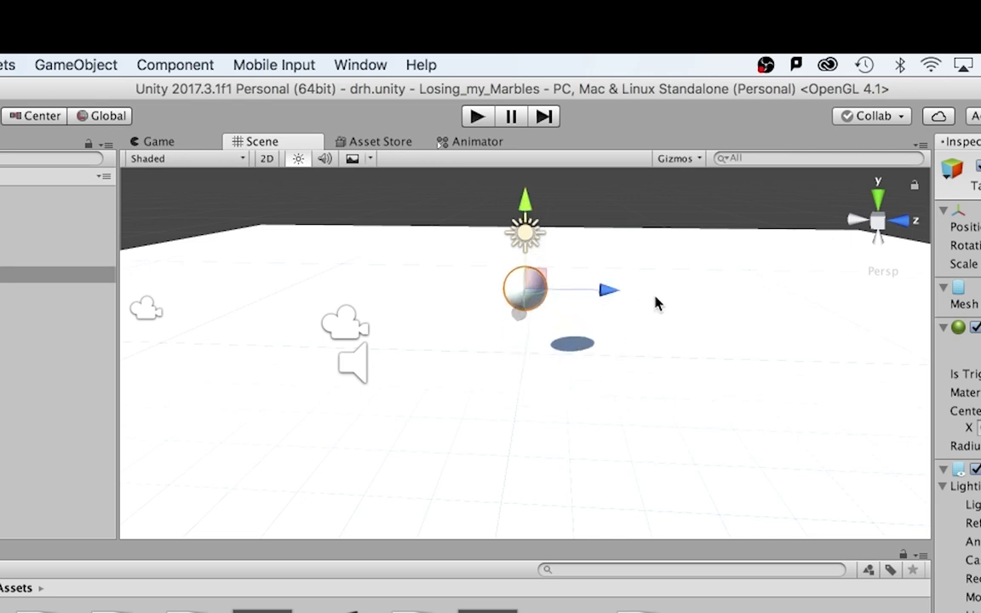
{"action": "left_click_drag", "start_coordinate": [602, 288], "coordinate": [771, 291]}
{"action": "left_click_drag", "start_coordinate": [595, 277], "coordinate": [628, 225], "text": "alt"}
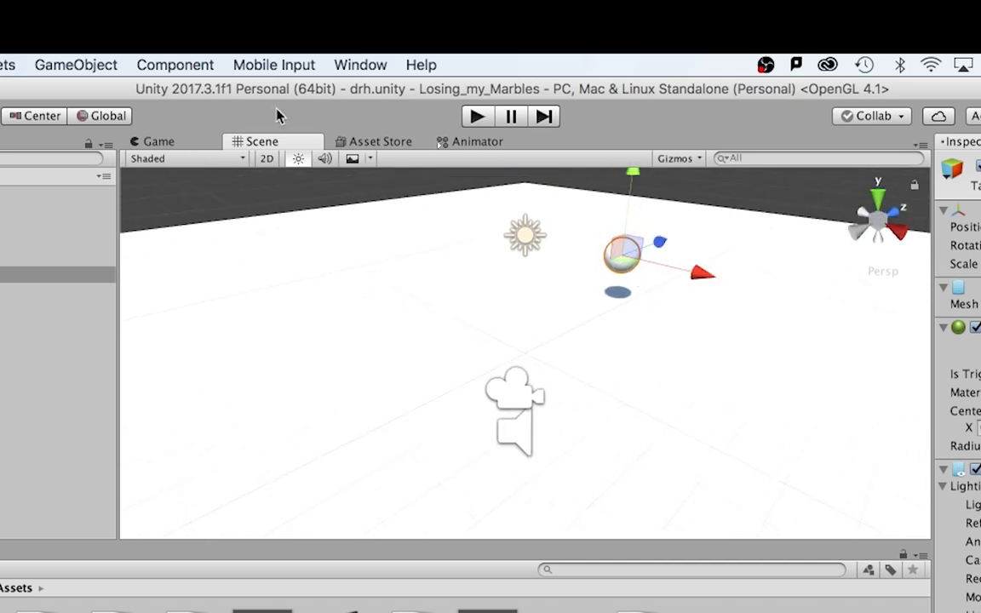
Add a cube, scale it into a long, tall wall and lower it towards the ground plane.
{"action": "left_click", "coordinate": [58, 61]}
{"action": "mouse_move", "coordinate": [102, 127]}
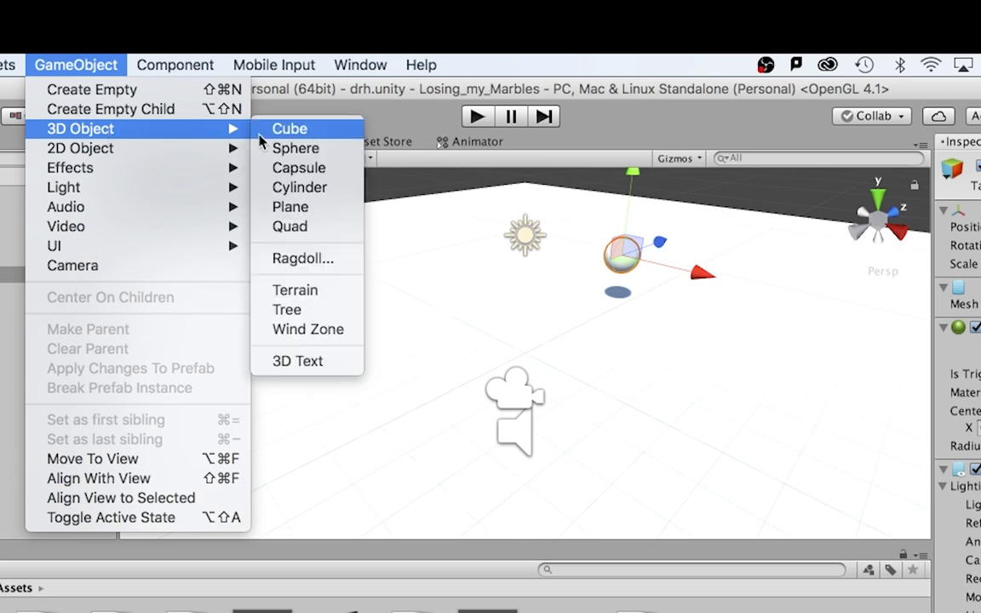
{"action": "left_click", "coordinate": [311, 129]}
{"action": "left_click_drag", "start_coordinate": [529, 287], "coordinate": [525, 223]}
{"action": "key", "text": "r"}
{"action": "left_click_drag", "start_coordinate": [596, 284], "coordinate": [586, 166]}
{"action": "key", "text": "w"}
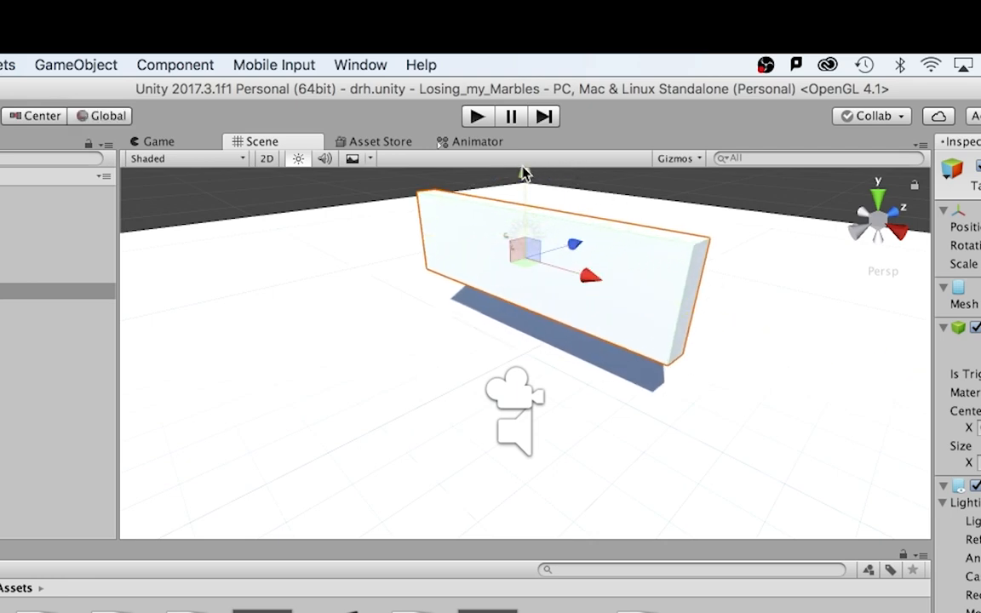
{"action": "left_click_drag", "start_coordinate": [523, 173], "coordinate": [525, 226]}
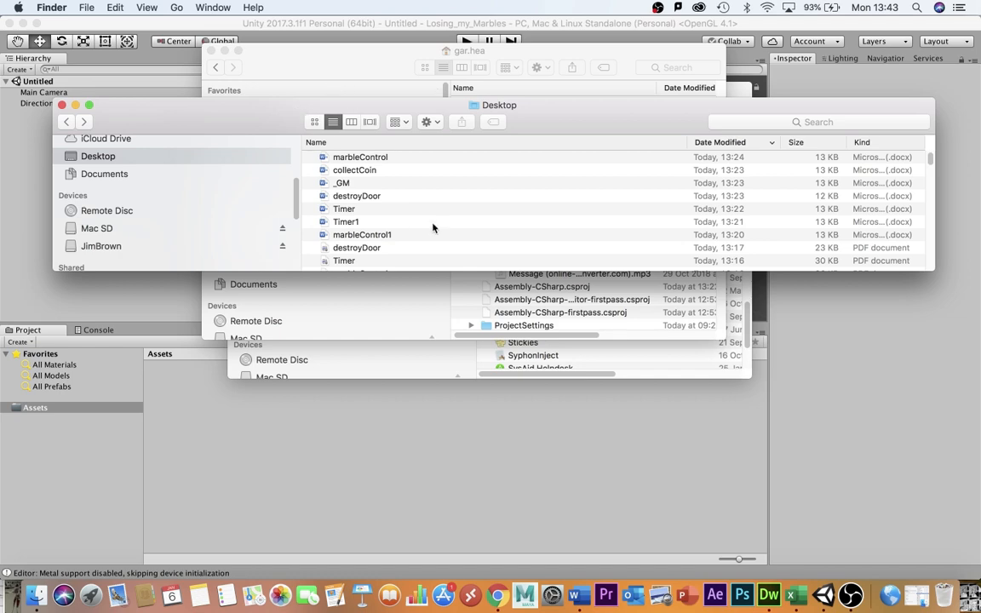
Switch to Chrome and download the Marbles_Game_Assets folder from the class resources.
{"action": "left_click", "coordinate": [497, 595]}
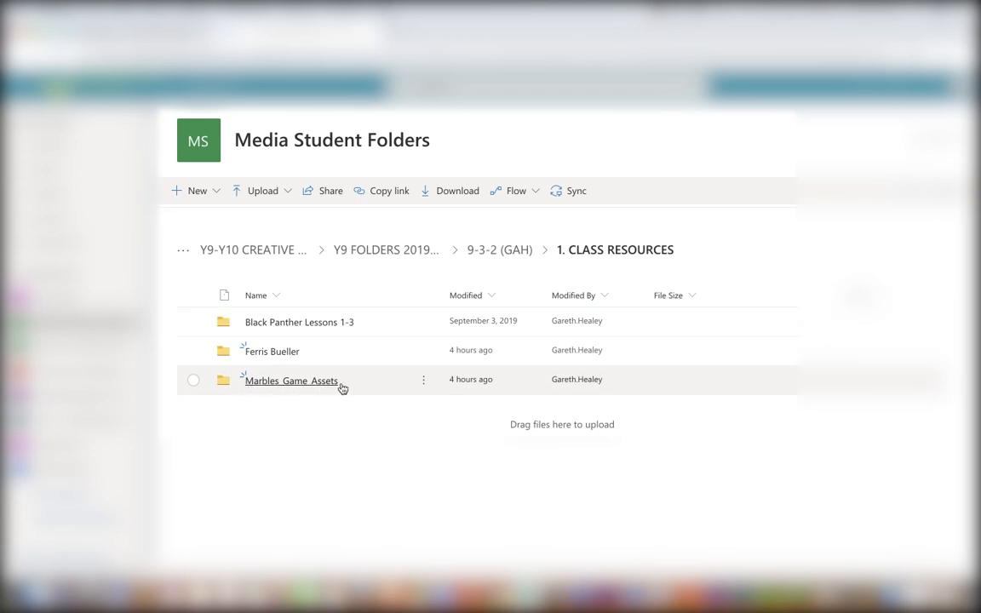
{"action": "left_click", "coordinate": [423, 385]}
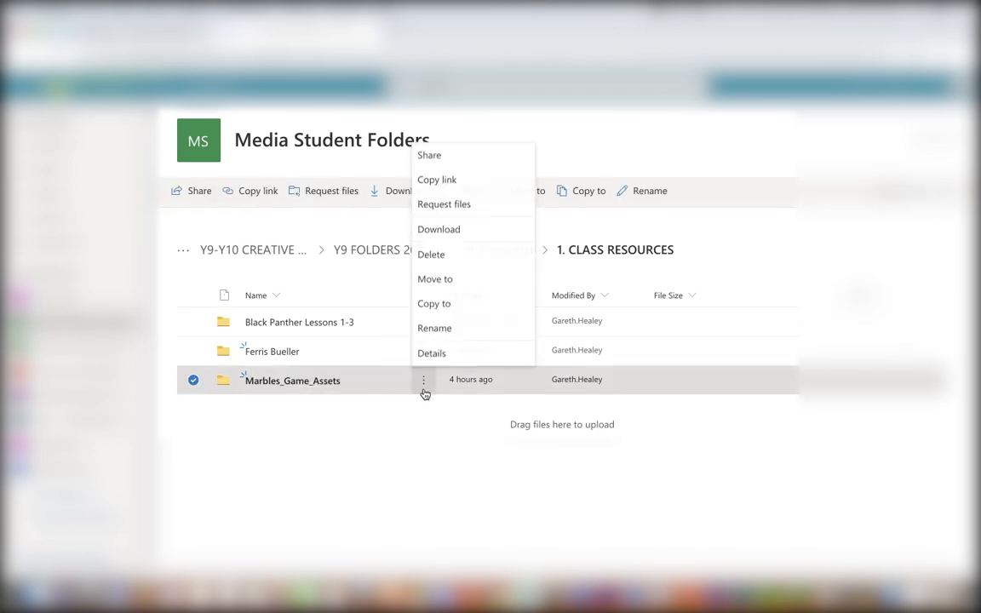
{"action": "left_click", "coordinate": [439, 229]}
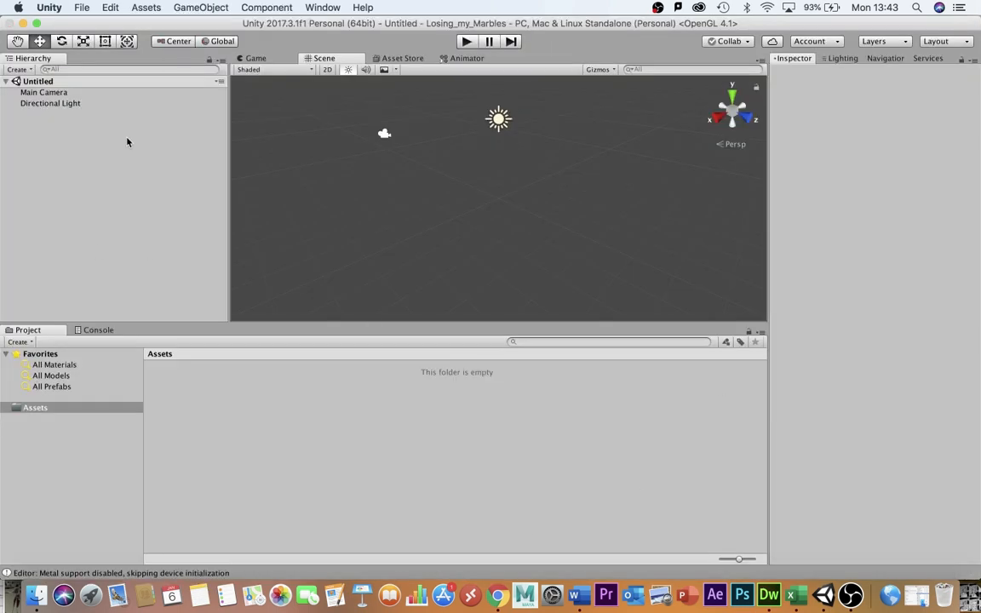
Add a plane to the scene and set its X, Y and Z scale to 5.
{"action": "left_click", "coordinate": [202, 9]}
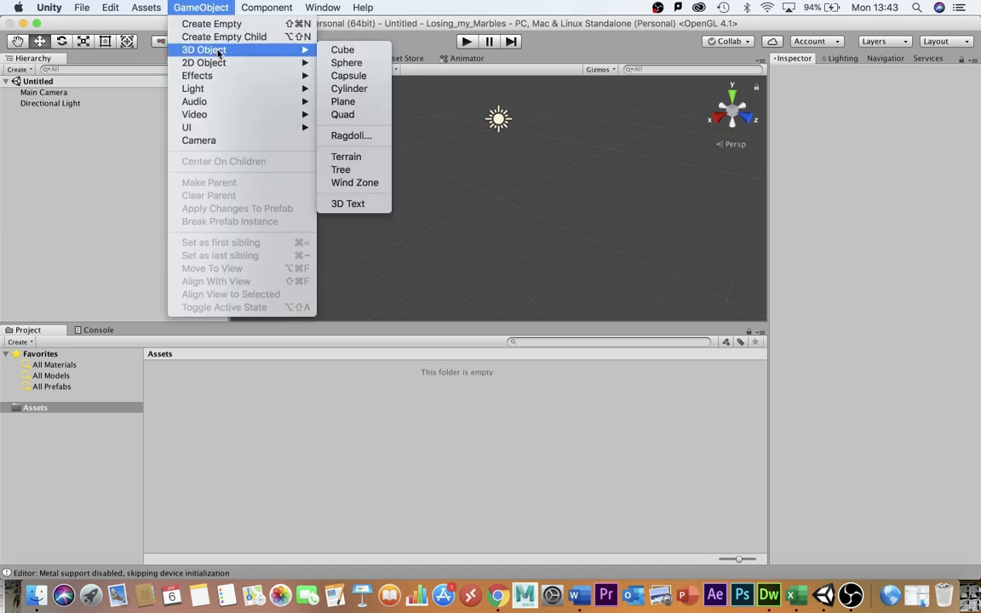
{"action": "mouse_move", "coordinate": [298, 49]}
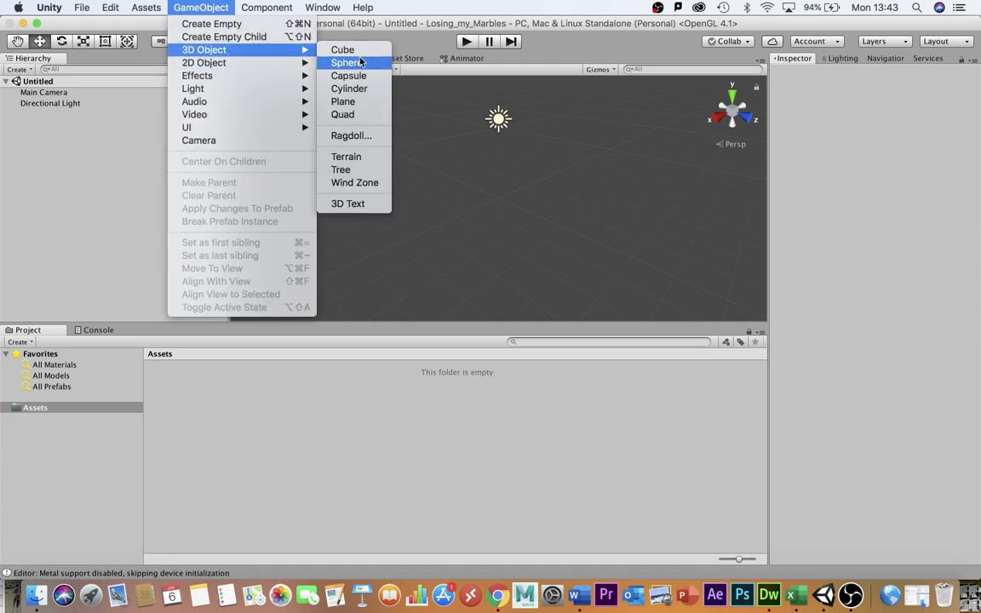
{"action": "left_click", "coordinate": [351, 102]}
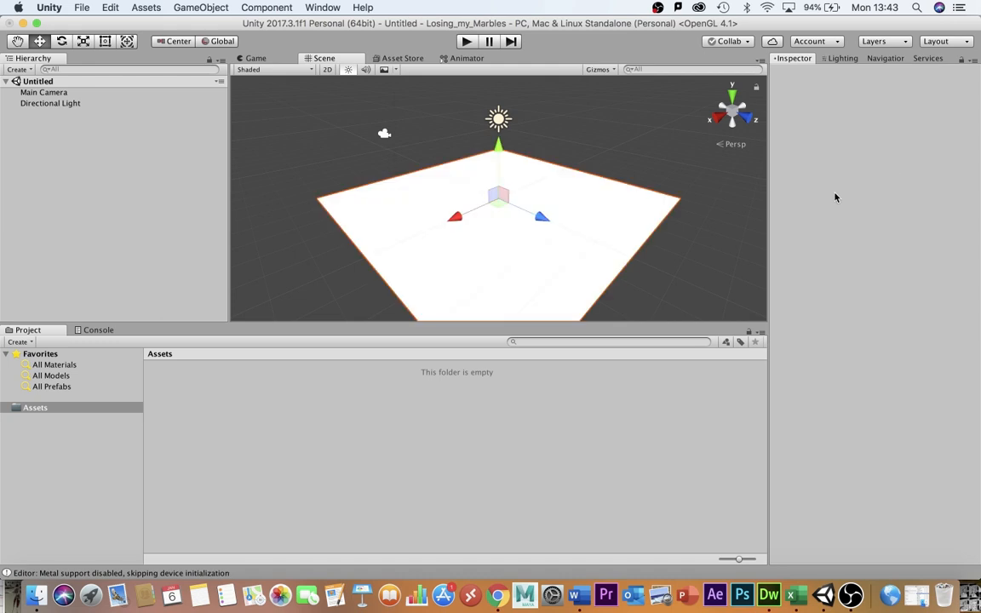
{"action": "left_click_drag", "start_coordinate": [879, 140], "coordinate": [832, 142]}
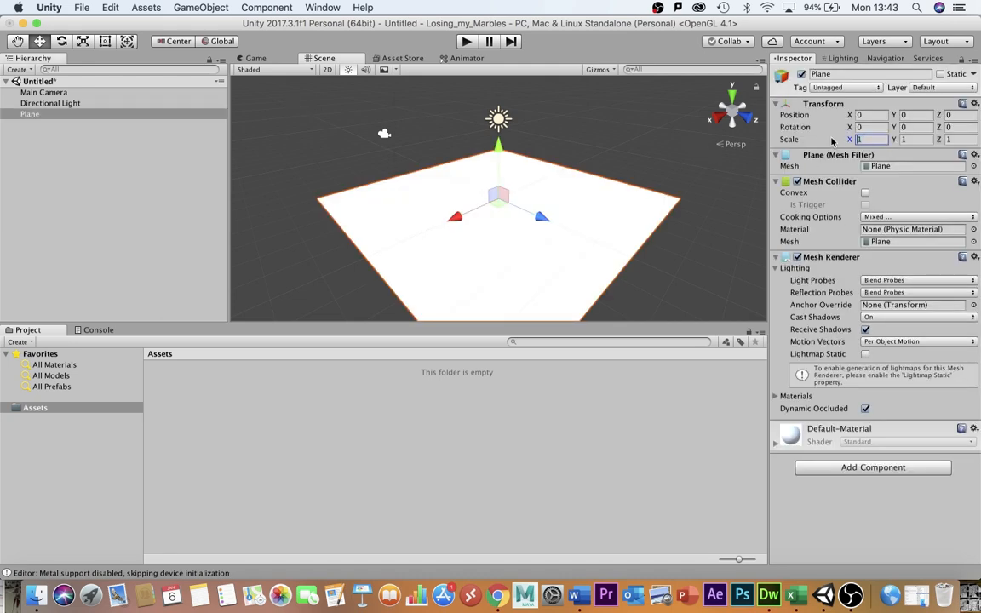
{"action": "key", "text": "BackSpace"}
{"action": "type", "text": "5"}
{"action": "key", "text": "Tab"}
{"action": "type", "text": "5"}
{"action": "key", "text": "Tab"}
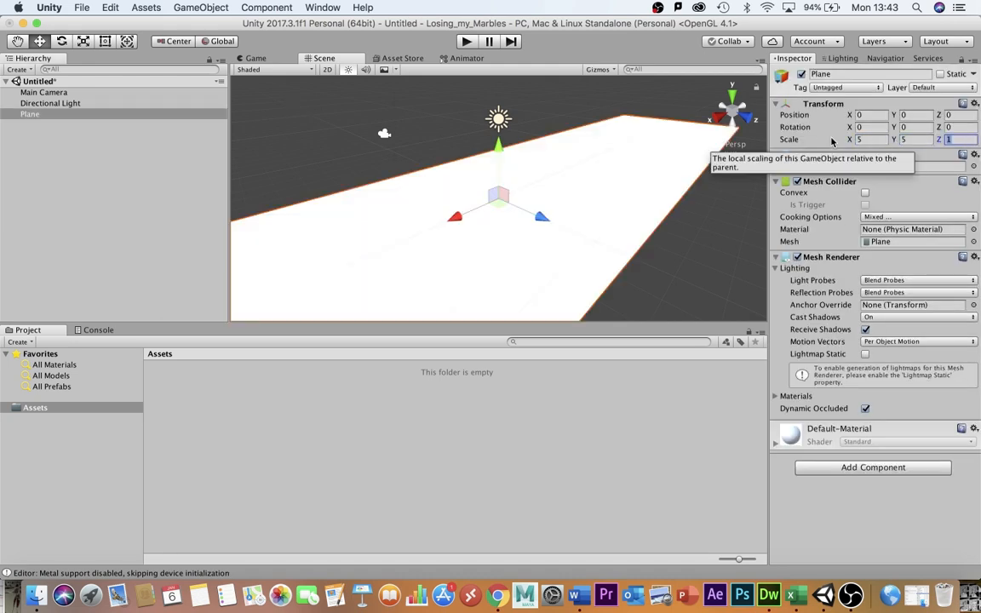
{"action": "type", "text": "5"}
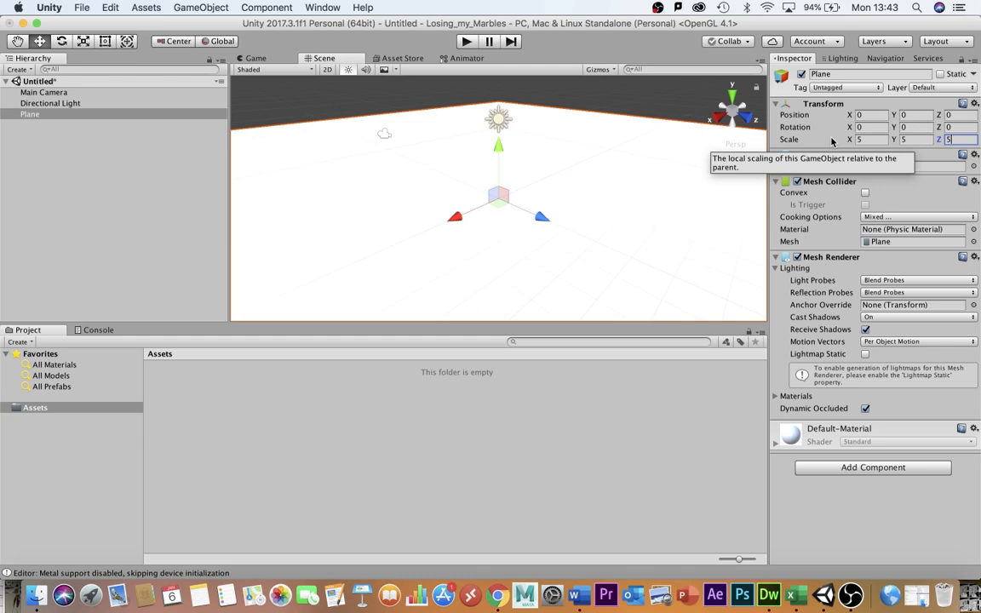
Import the complete Characters standard asset package into the project.
{"action": "left_click", "coordinate": [143, 8]}
{"action": "mouse_move", "coordinate": [213, 117]}
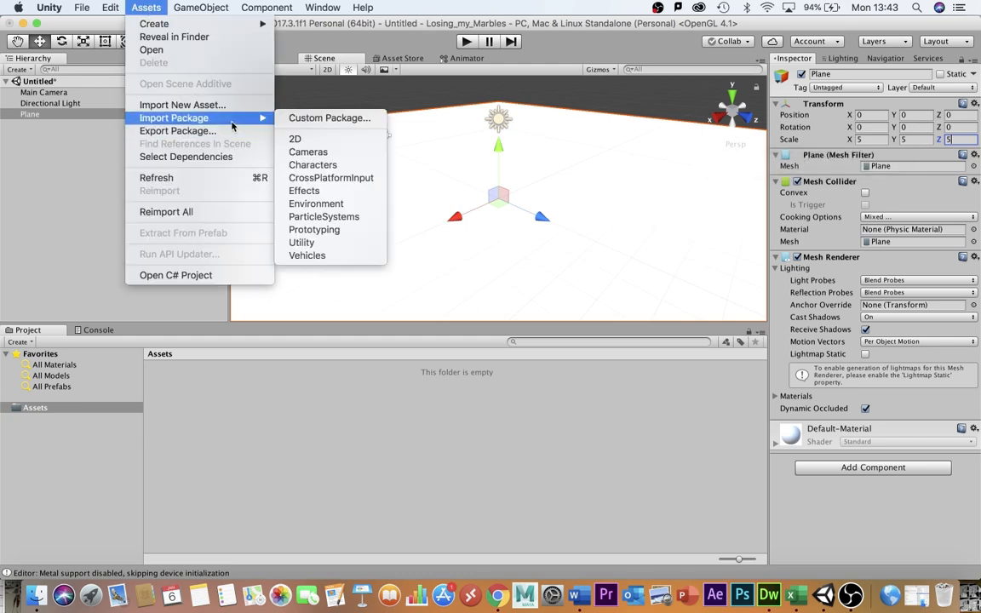
{"action": "left_click", "coordinate": [341, 170]}
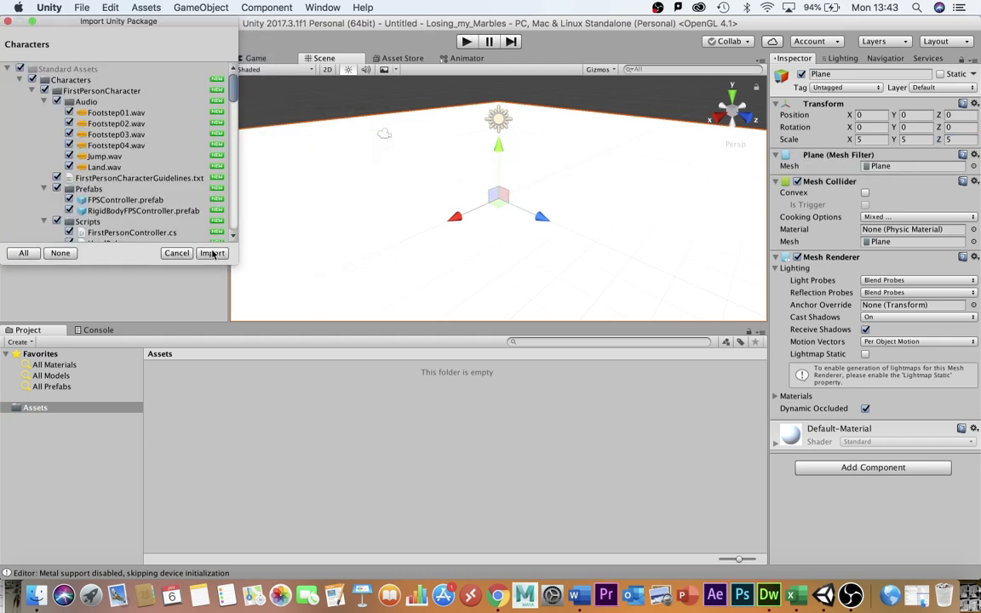
{"action": "left_click", "coordinate": [211, 252]}
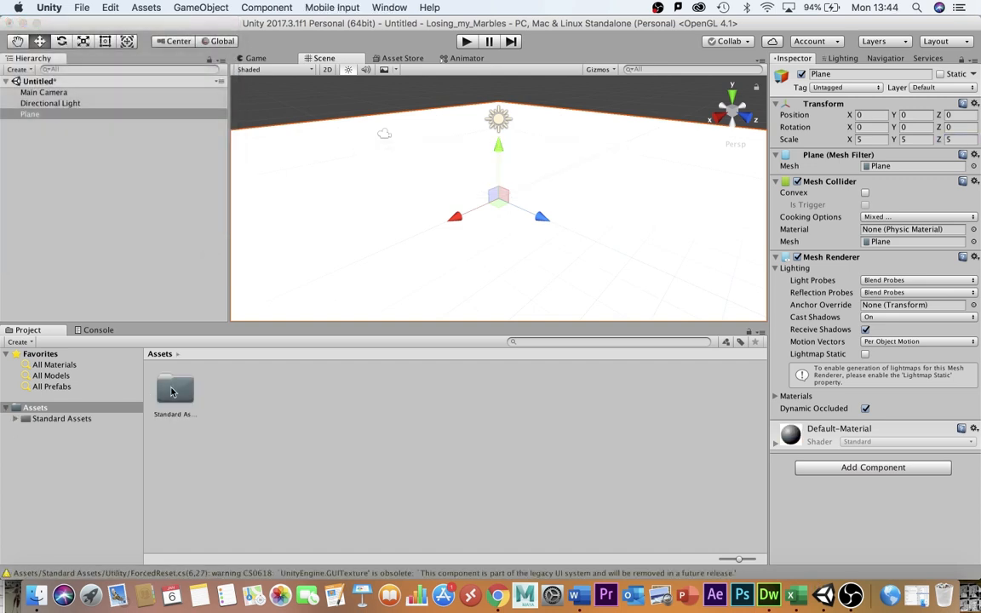
Place the FPSController prefab from the FirstPersonCharacter assets in the scene and position it just above the plane at about Y 1.03.
{"action": "double_click", "coordinate": [171, 392]}
{"action": "double_click", "coordinate": [174, 391]}
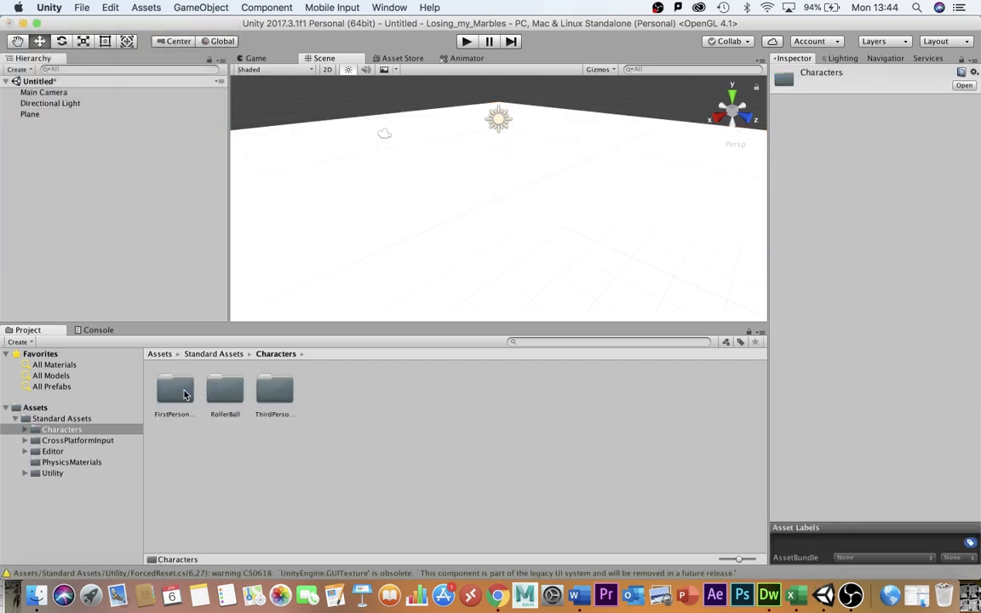
{"action": "double_click", "coordinate": [179, 393]}
{"action": "double_click", "coordinate": [264, 390]}
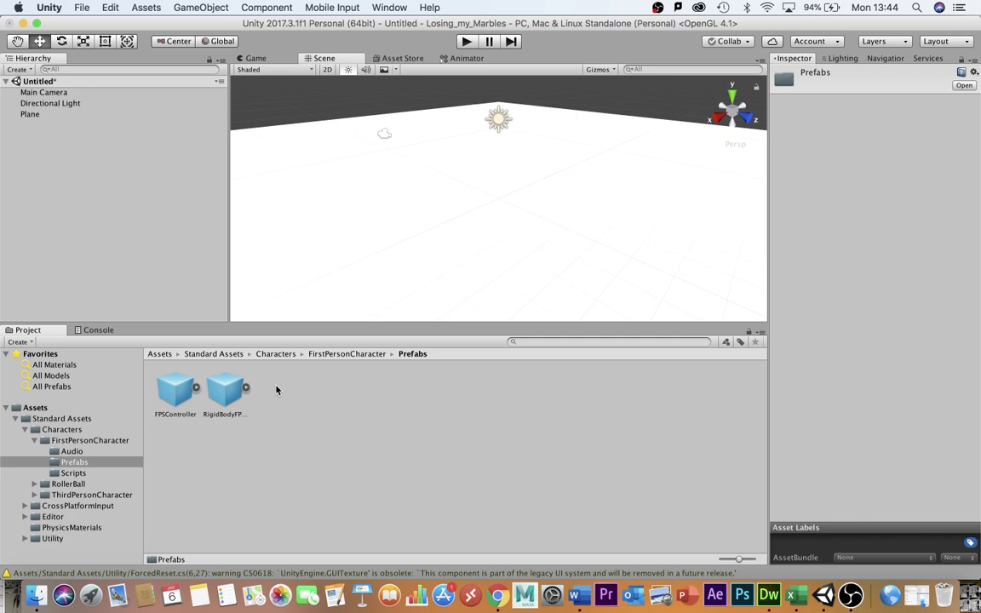
{"action": "left_click_drag", "start_coordinate": [176, 392], "coordinate": [400, 204]}
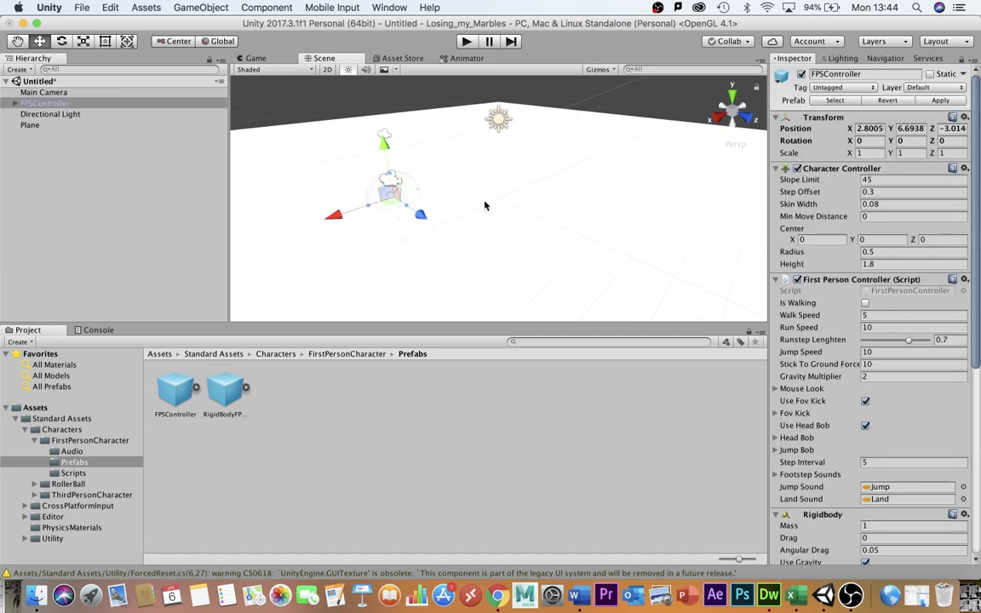
{"action": "left_click_drag", "start_coordinate": [486, 203], "coordinate": [604, 114], "text": "alt"}
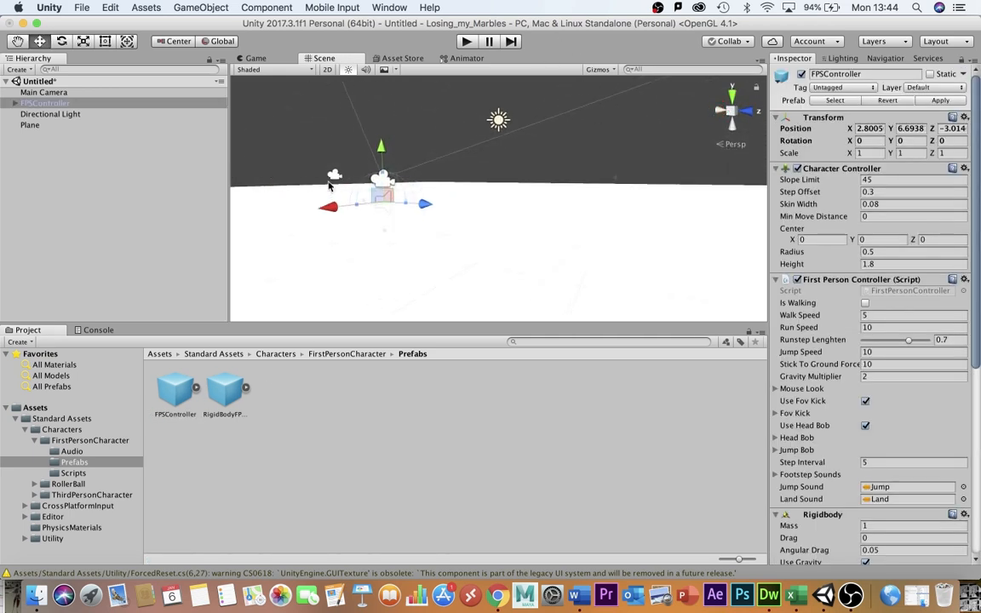
{"action": "left_click_drag", "start_coordinate": [384, 150], "coordinate": [386, 121]}
{"action": "left_click_drag", "start_coordinate": [504, 241], "coordinate": [473, 283], "text": "alt"}
Save the scene as drh in the Assets folder.
{"action": "key", "text": "super+s"}
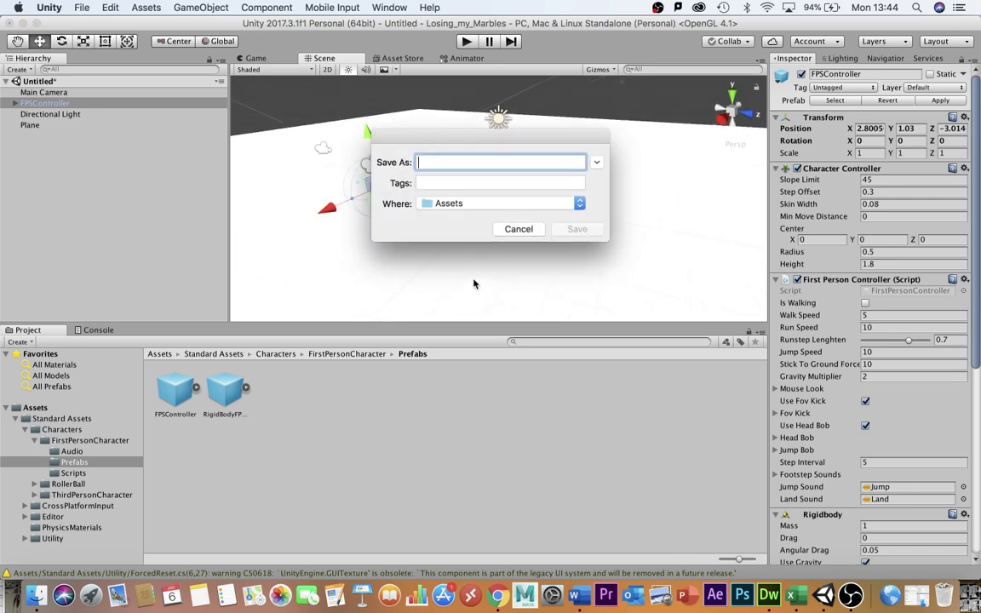
{"action": "type", "text": "drh"}
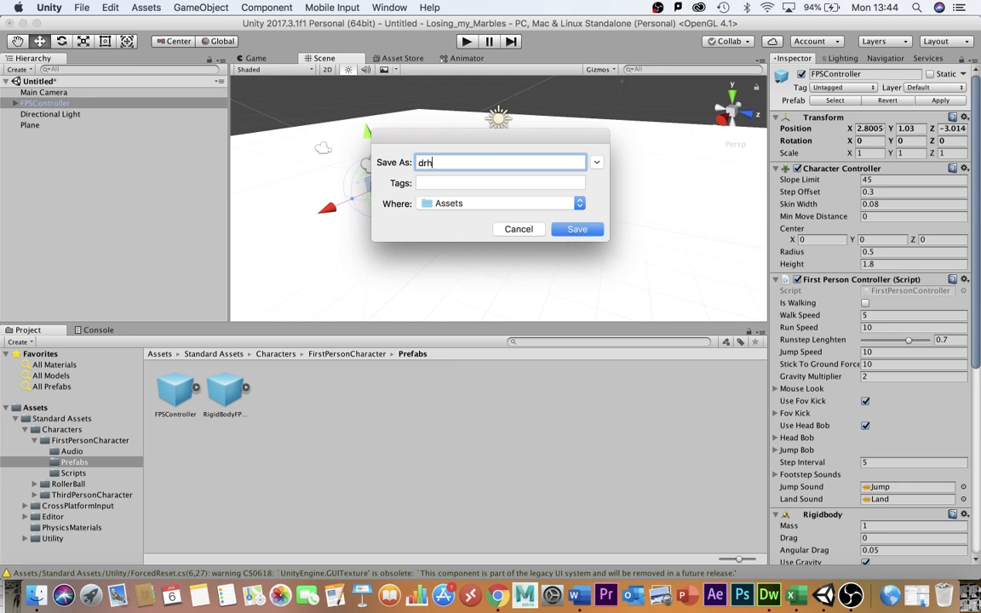
{"action": "left_click", "coordinate": [579, 229]}
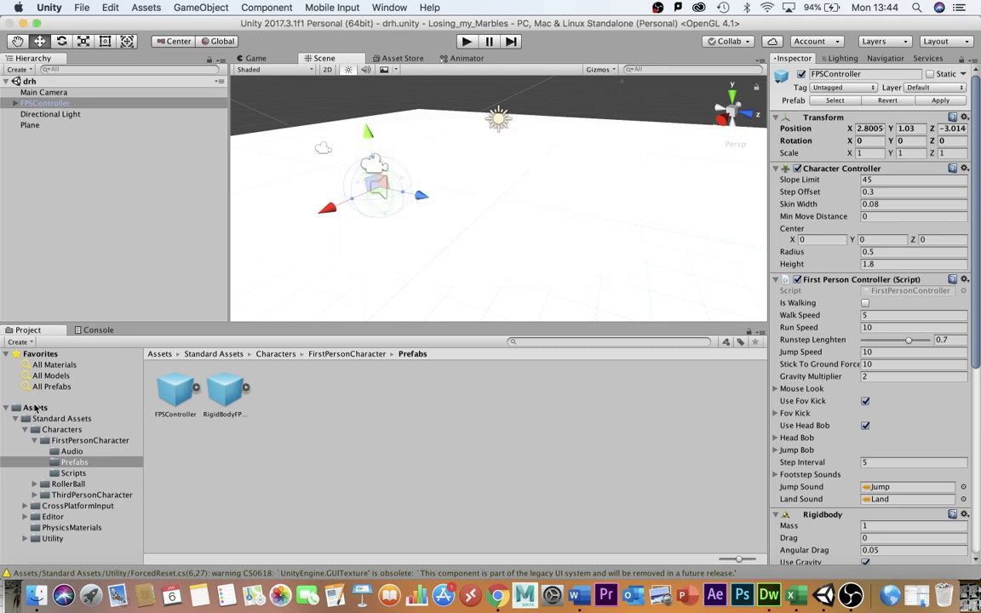
Import marbleControl.cs, _GM.cs, collectCoin.cs, destroyDoor.cs and Timer.cs from the MARBLES Scripts folder in Finder into the project's Assets folder.
{"action": "left_click", "coordinate": [36, 408]}
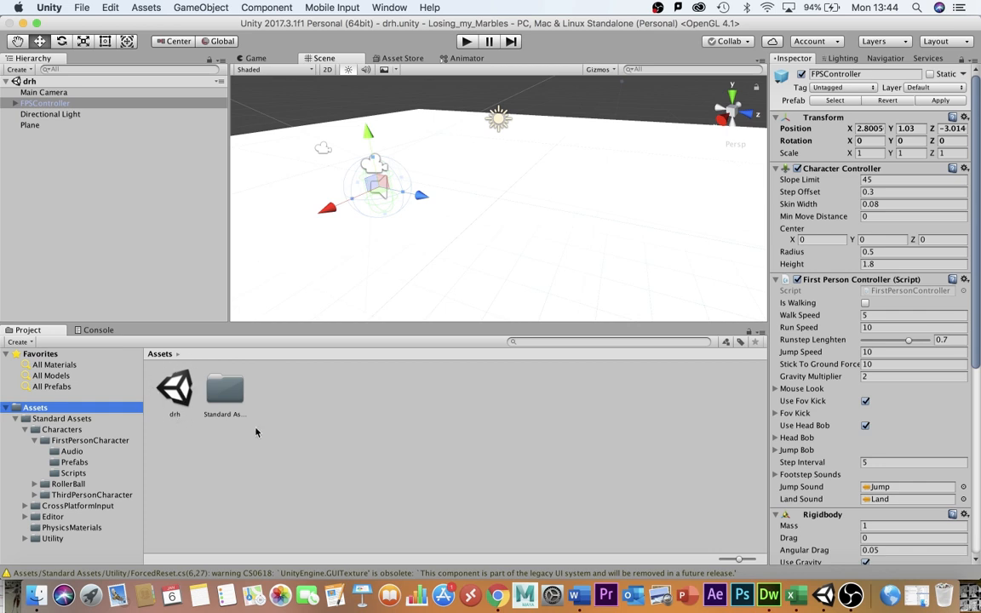
{"action": "left_click", "coordinate": [35, 594]}
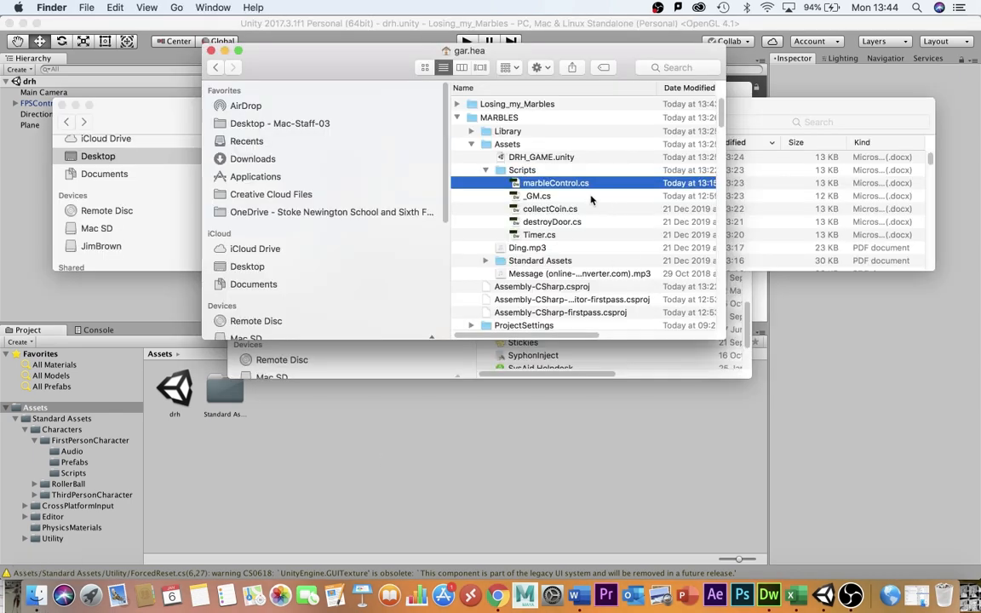
{"action": "left_click", "coordinate": [539, 234], "text": "shift"}
{"action": "left_click_drag", "start_coordinate": [539, 234], "coordinate": [311, 439]}
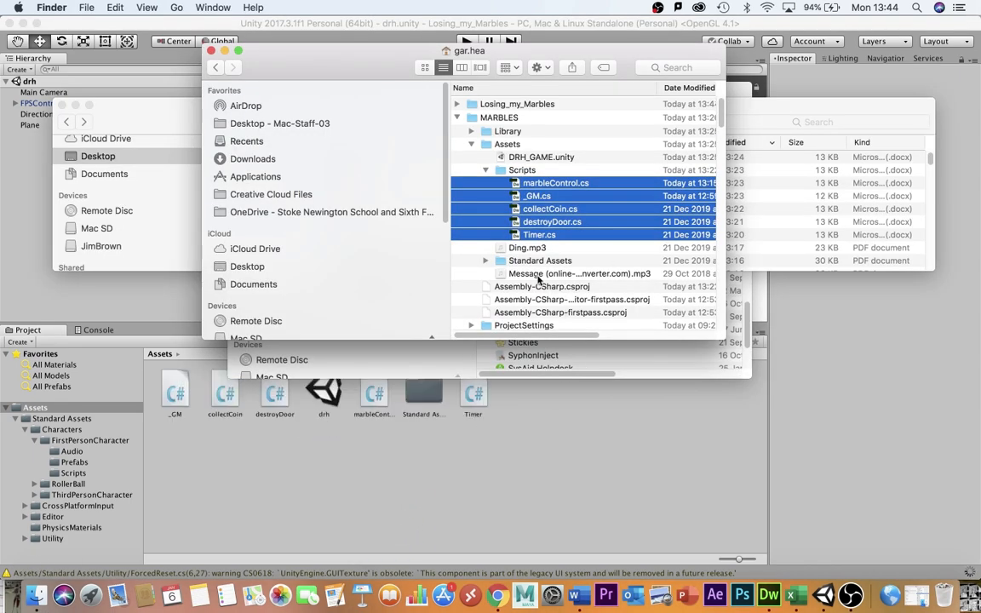
Import Ding.mp3 and Memory1 (sample).mp3 from Finder into the Assets folder and preview the Memory1 clip.
{"action": "left_click", "coordinate": [518, 247]}
{"action": "left_click_drag", "start_coordinate": [494, 252], "coordinate": [518, 503]}
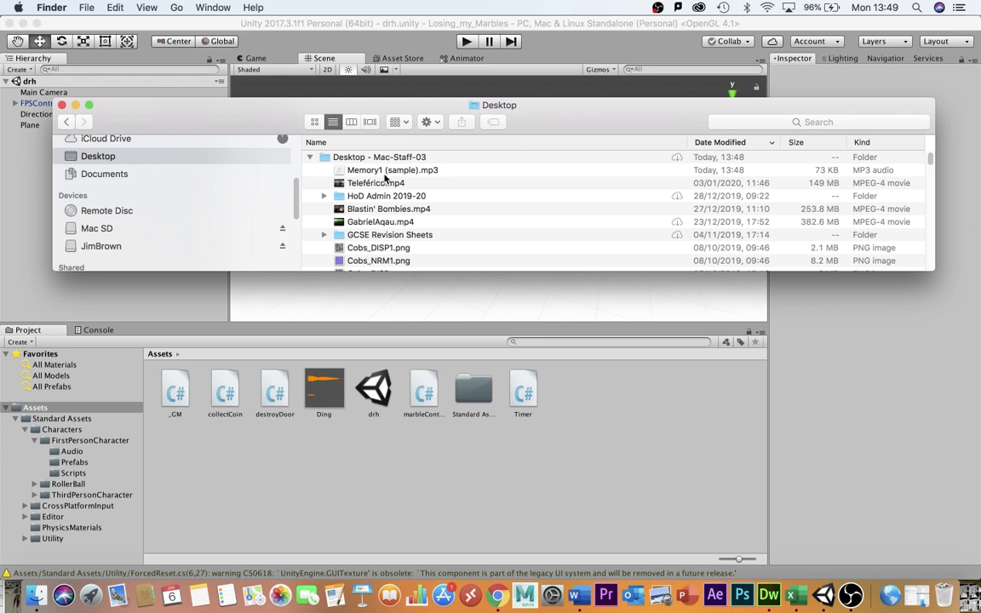
{"action": "left_click_drag", "start_coordinate": [386, 170], "coordinate": [596, 494]}
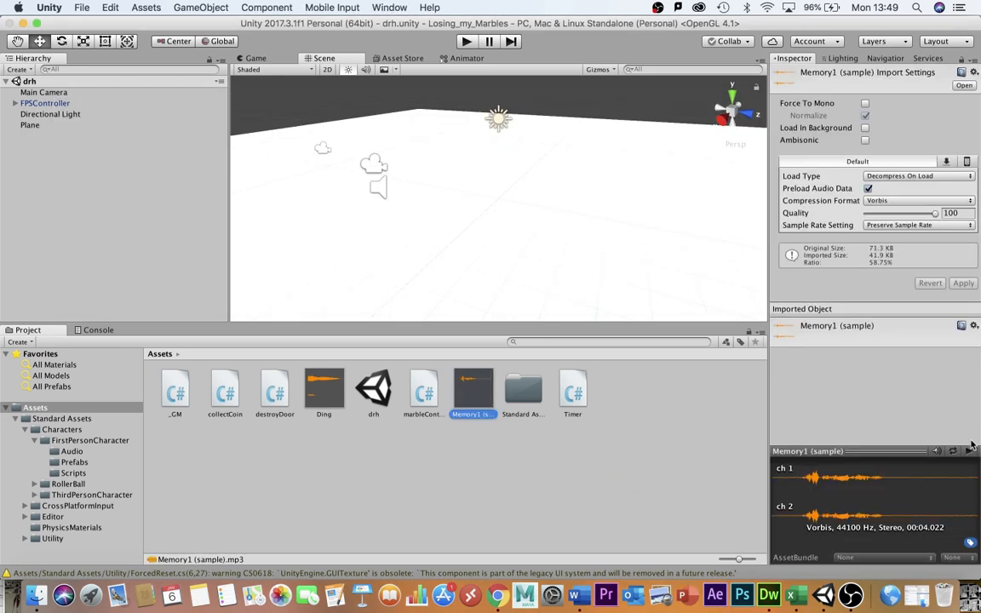
{"action": "left_click", "coordinate": [969, 450]}
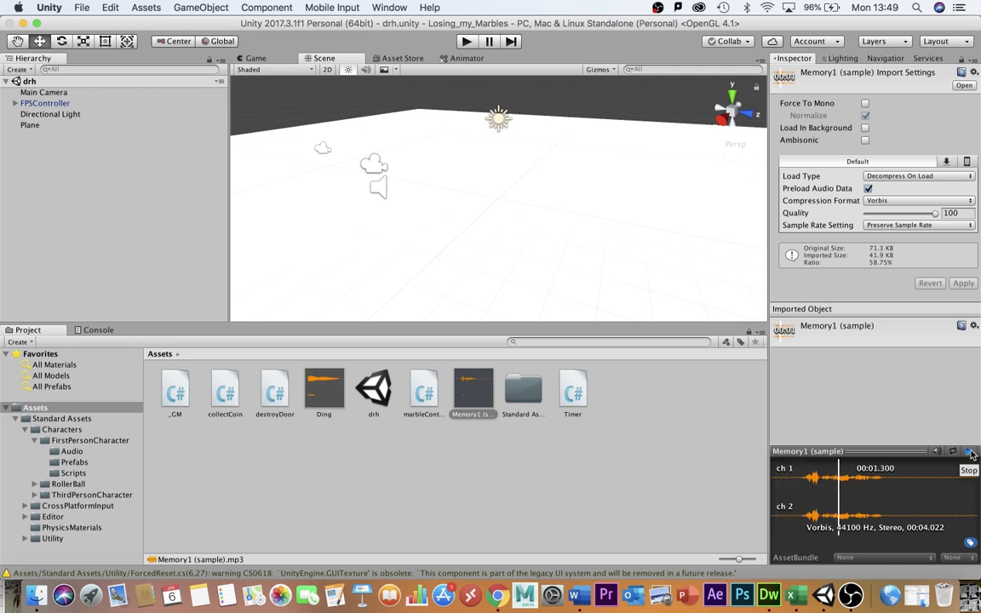
{"action": "left_click", "coordinate": [972, 454]}
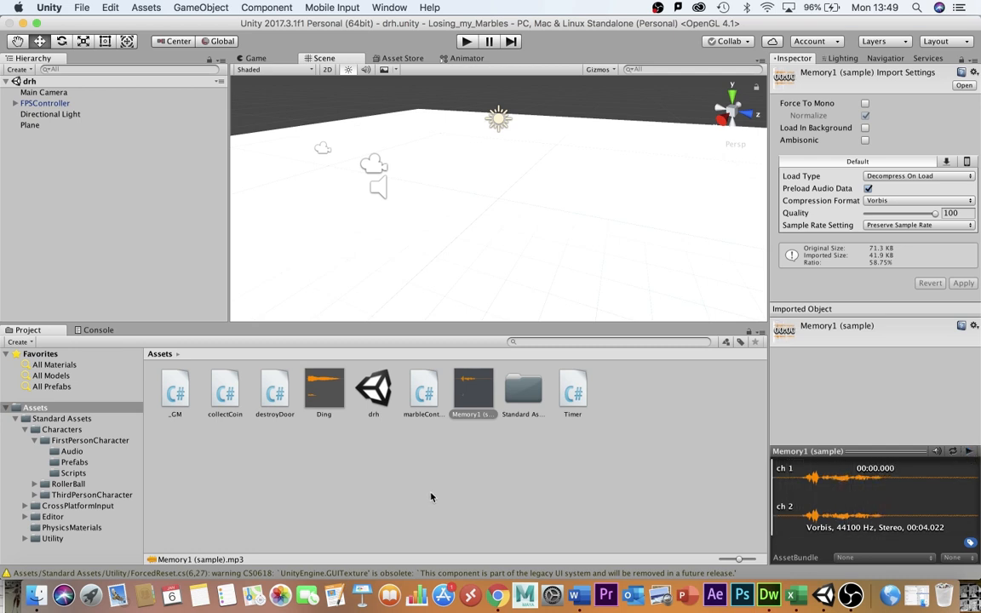
Attach the _GM script to the FPSController and check its GM component settings.
{"action": "left_click", "coordinate": [502, 452]}
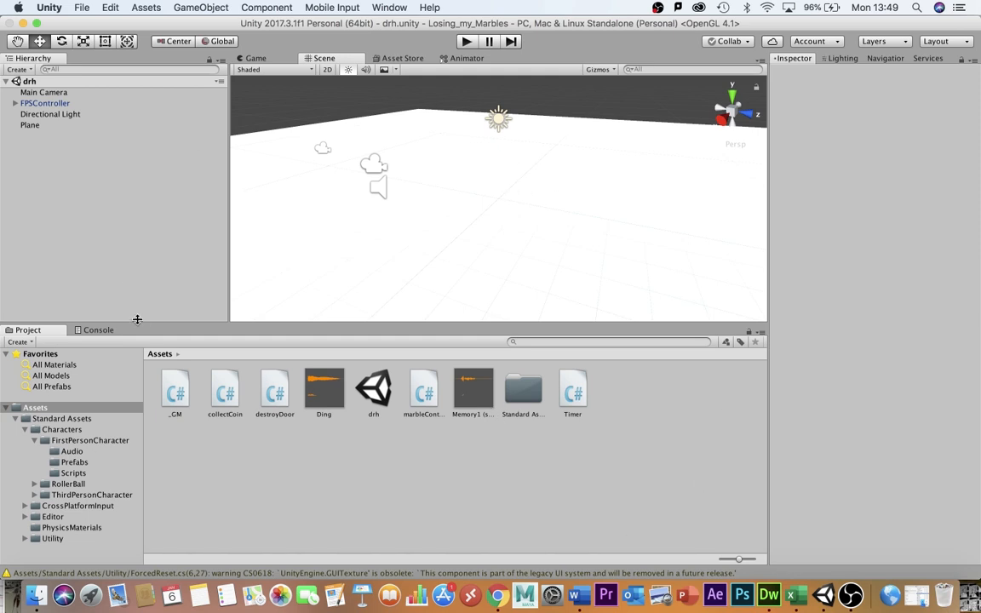
{"action": "left_click", "coordinate": [185, 379]}
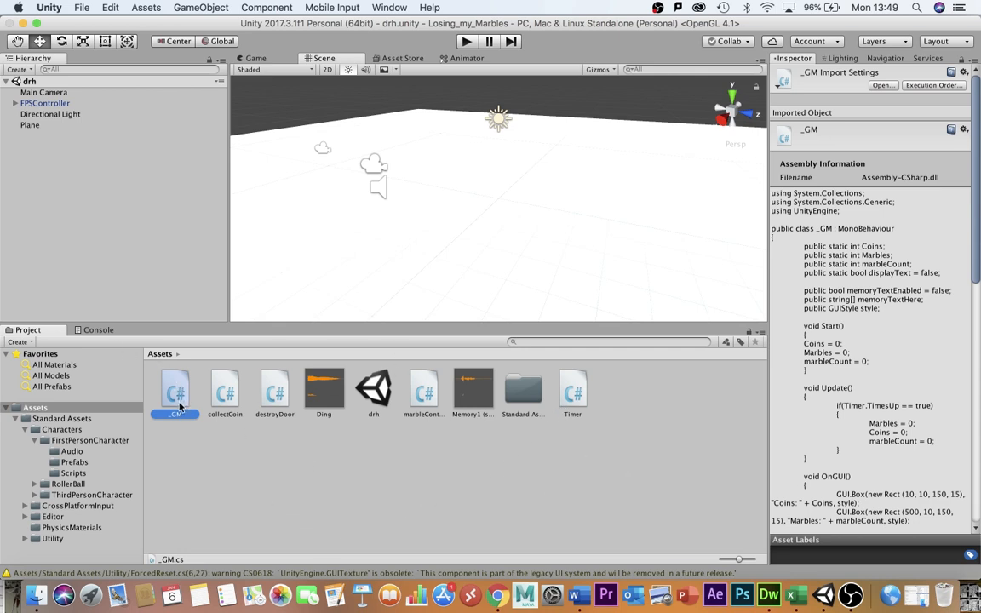
{"action": "left_click_drag", "start_coordinate": [182, 404], "coordinate": [36, 103]}
{"action": "left_click", "coordinate": [49, 103]}
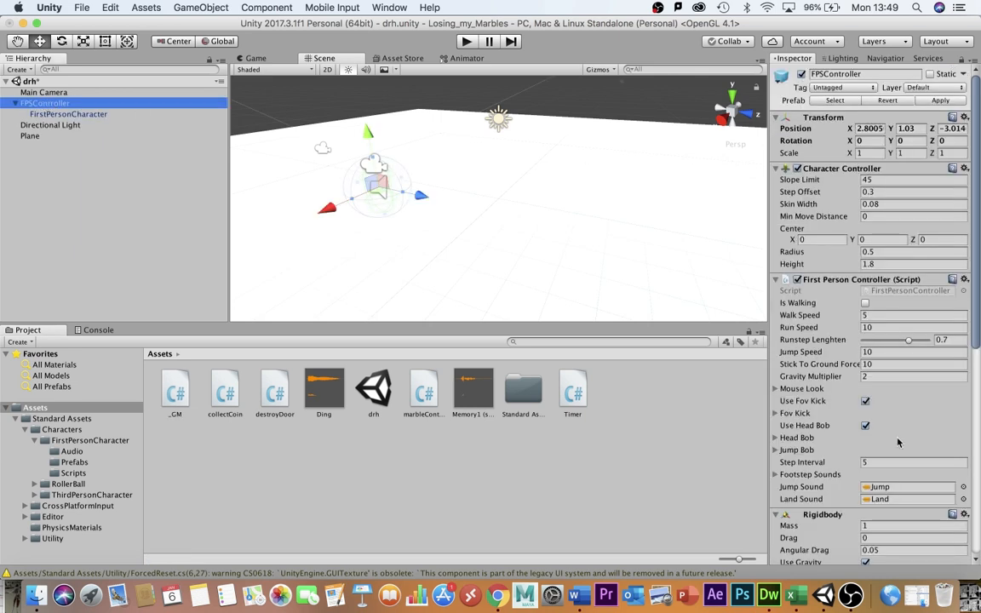
{"action": "left_click_drag", "start_coordinate": [977, 215], "coordinate": [977, 520]}
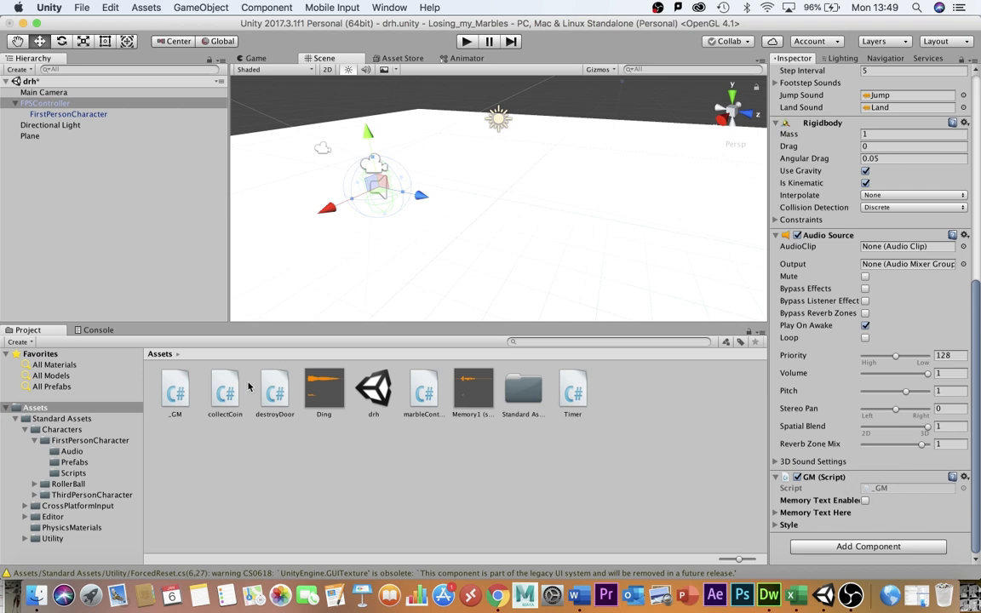
{"action": "left_click", "coordinate": [225, 394]}
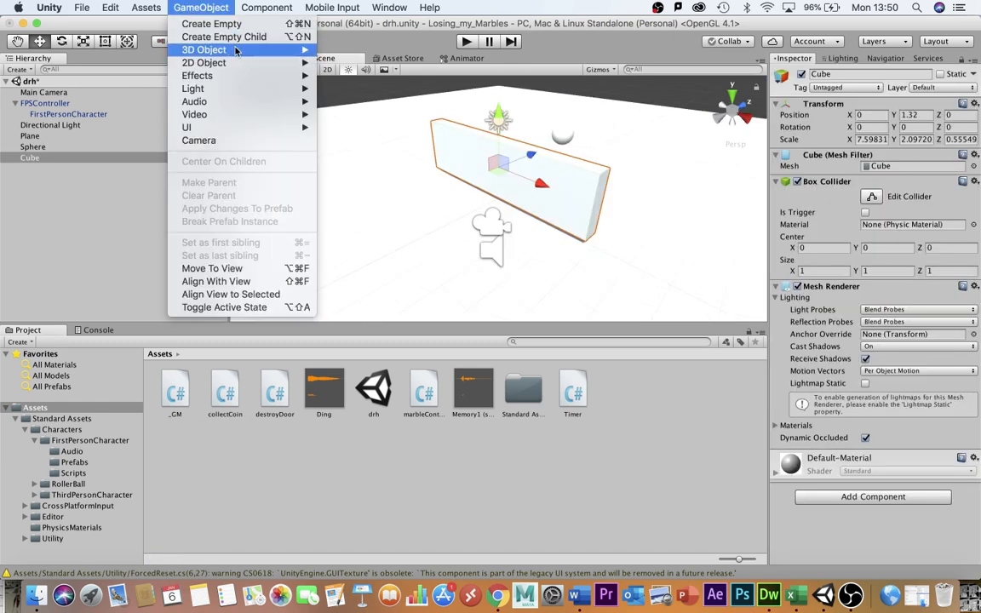
Add a cylinder flattened to a Y scale of about 0.118 and move it to about Y 1.68, Z -3.01.
{"action": "mouse_move", "coordinate": [289, 49]}
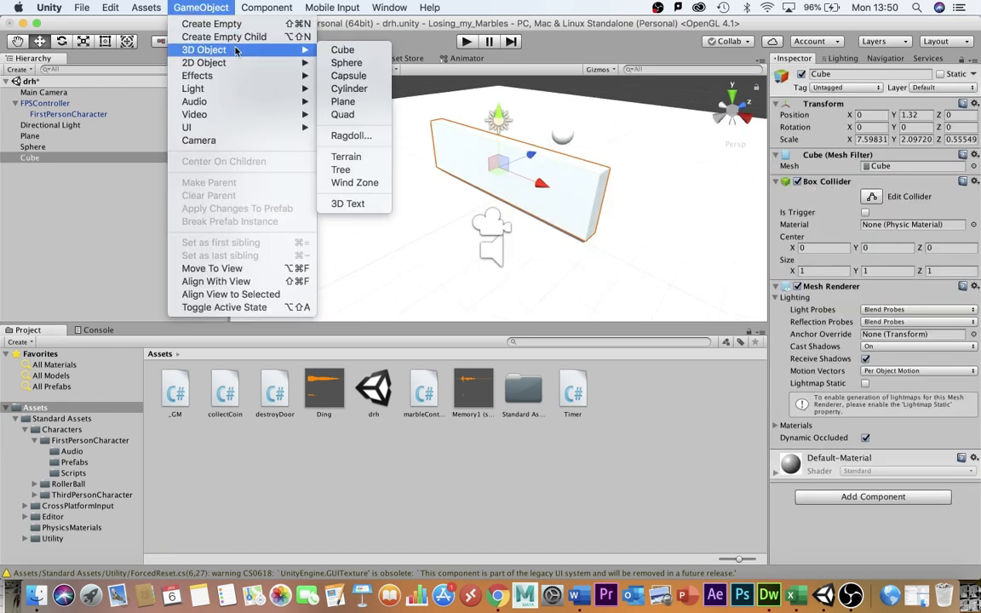
{"action": "left_click", "coordinate": [358, 90]}
{"action": "key", "text": "r"}
{"action": "left_click_drag", "start_coordinate": [498, 151], "coordinate": [506, 186]}
{"action": "key", "text": "w"}
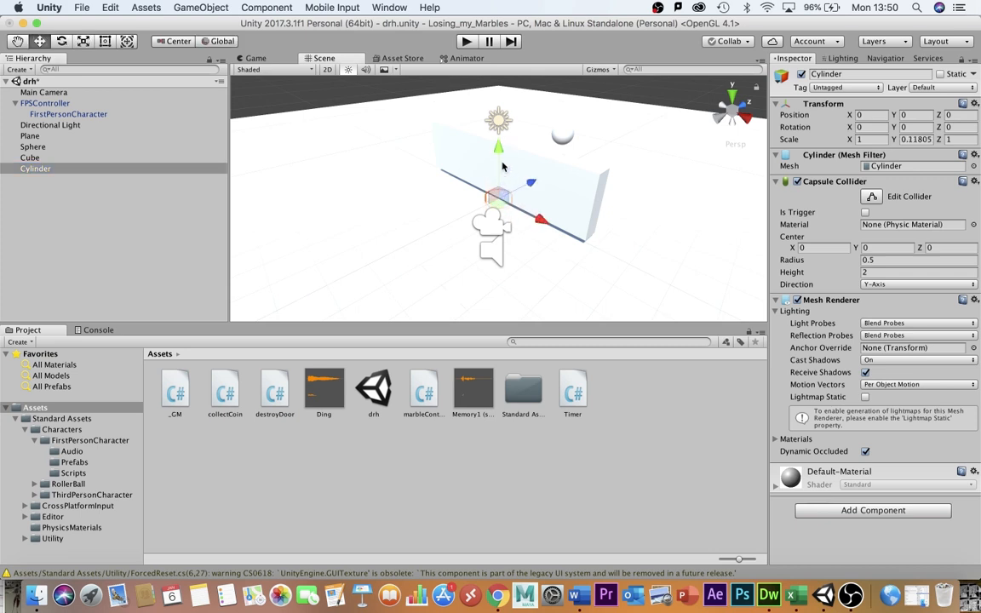
{"action": "left_click_drag", "start_coordinate": [500, 146], "coordinate": [454, 177]}
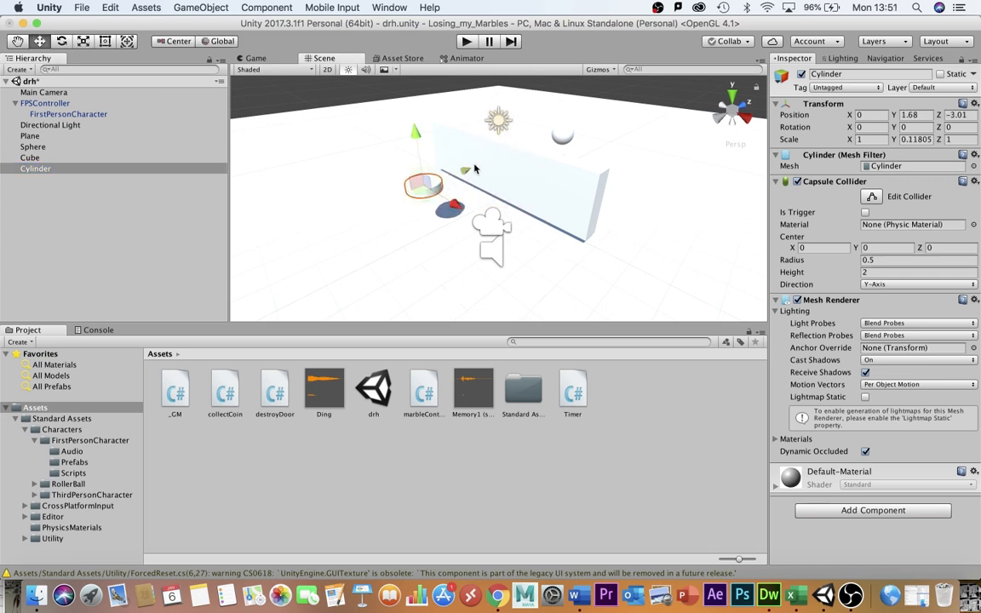
Shift the cylinder to about X 1.73 and stand it on edge with a Z rotation of 90.
{"action": "key", "text": "e"}
{"action": "left_click_drag", "start_coordinate": [412, 133], "coordinate": [397, 162]}
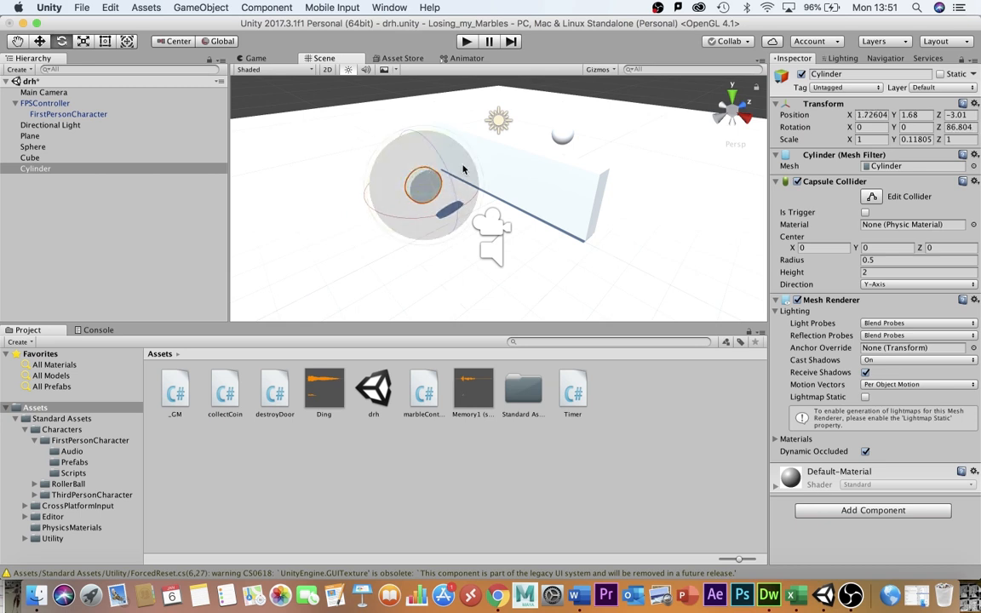
{"action": "left_click", "coordinate": [963, 127]}
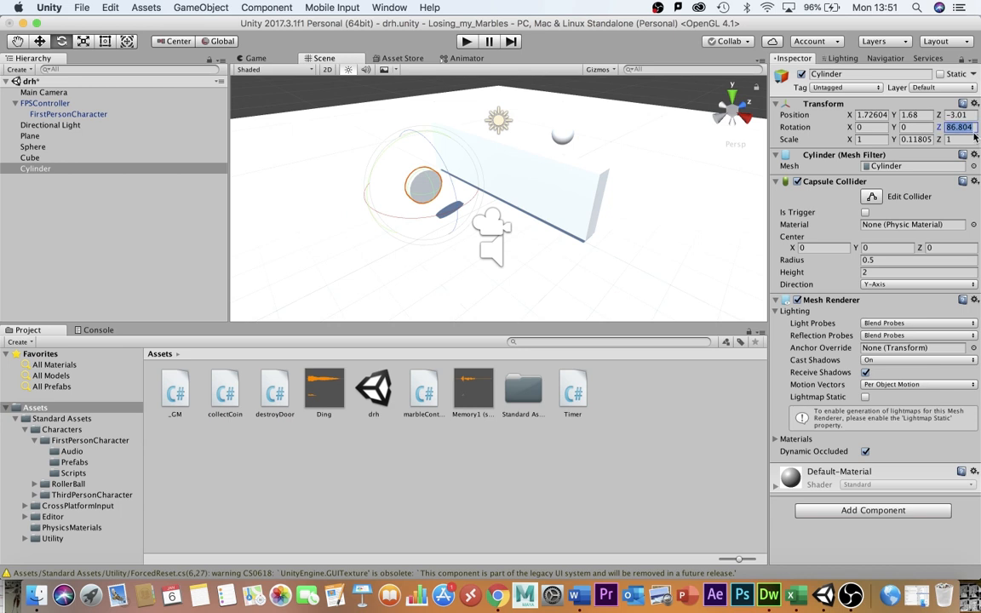
{"action": "type", "text": "90"}
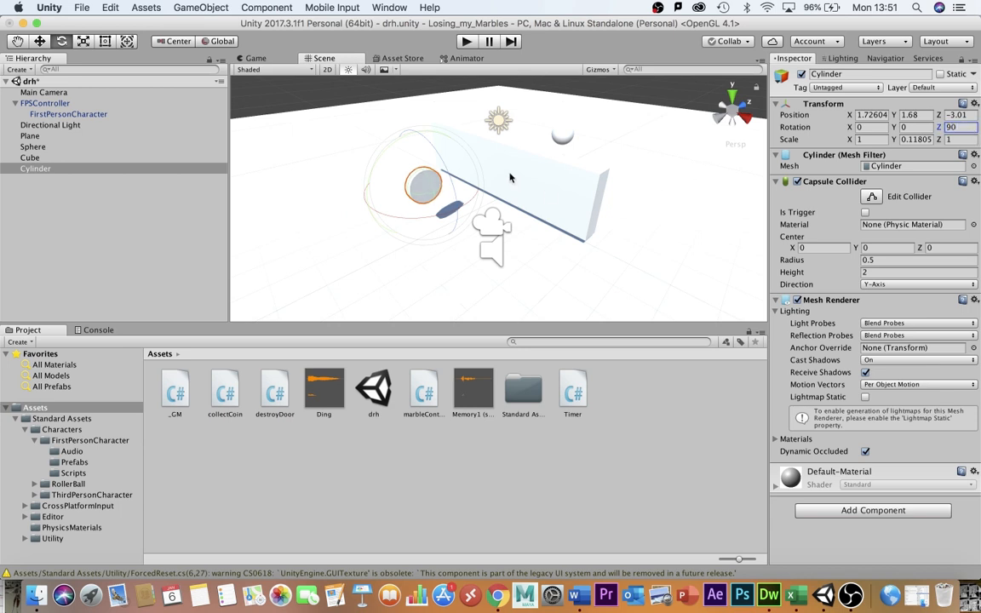
{"action": "left_click_drag", "start_coordinate": [324, 212], "coordinate": [314, 184], "text": "alt"}
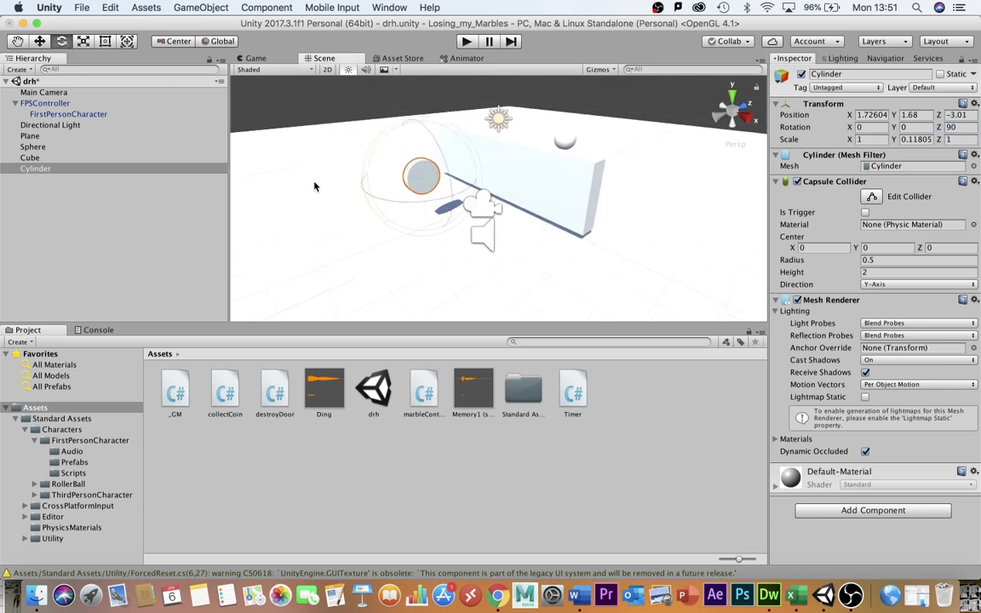
Rename the cylinder as coin and attach the collectCoin script to it.
{"action": "left_click", "coordinate": [46, 168]}
{"action": "key", "text": "Return"}
{"action": "type", "text": "coin"}
{"action": "key", "text": "Return"}
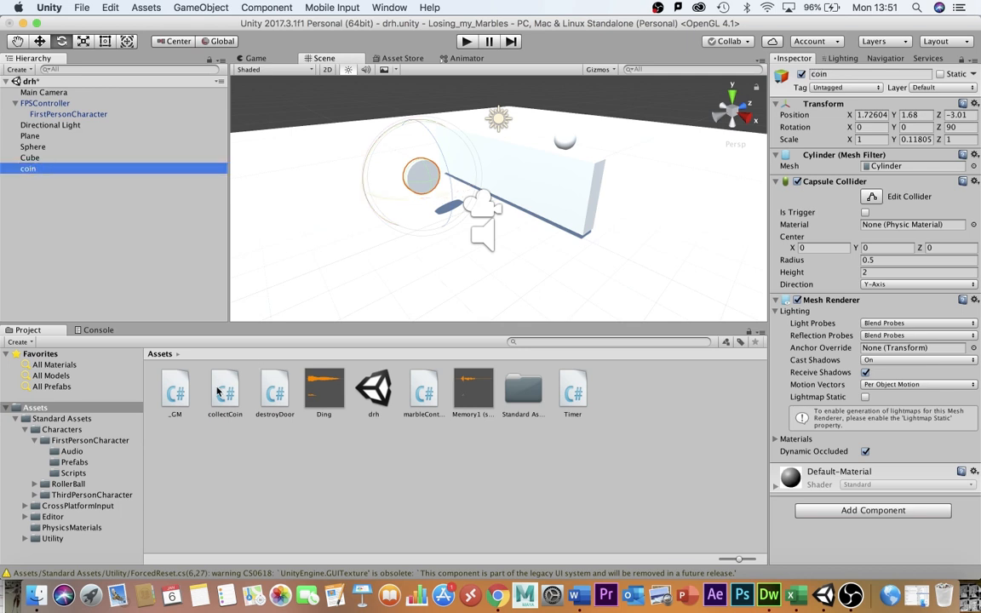
{"action": "left_click_drag", "start_coordinate": [219, 392], "coordinate": [26, 170]}
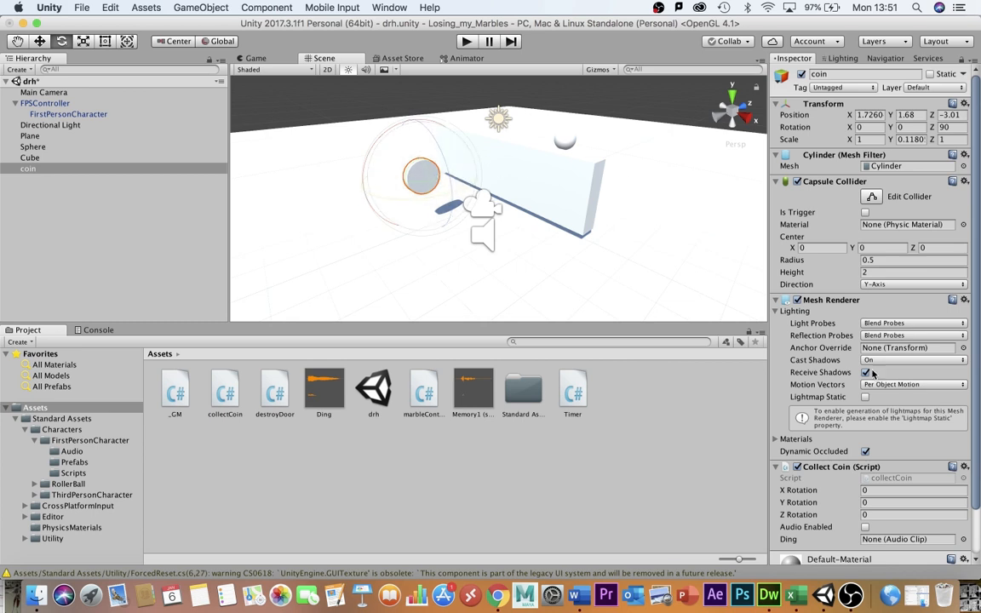
Try an X Rotation of 15 in the coin's Collect Coin script and test its spin in play mode.
{"action": "left_click", "coordinate": [877, 491]}
{"action": "type", "text": "1"}
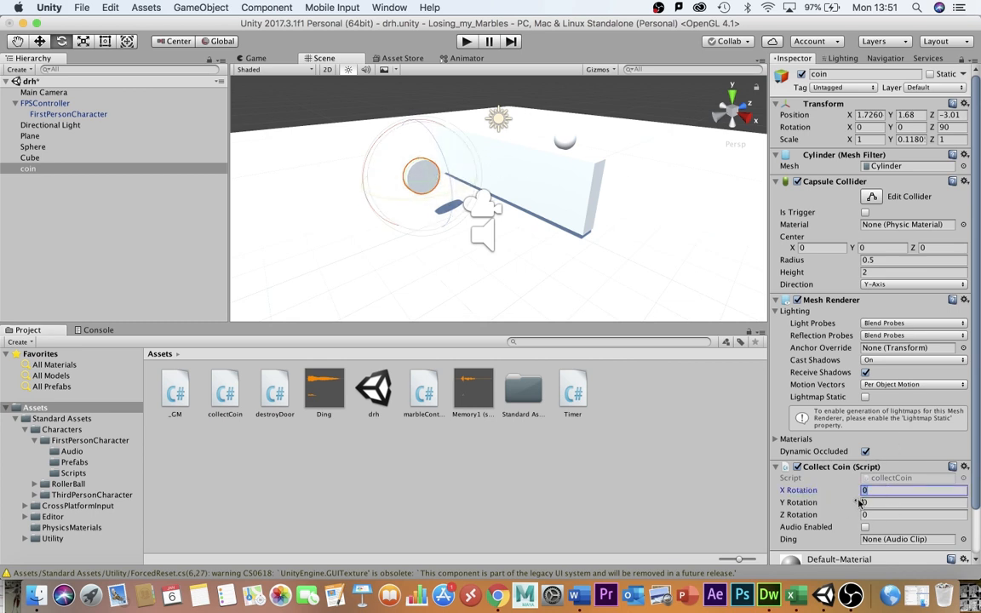
{"action": "type", "text": "5"}
{"action": "left_click", "coordinate": [464, 41]}
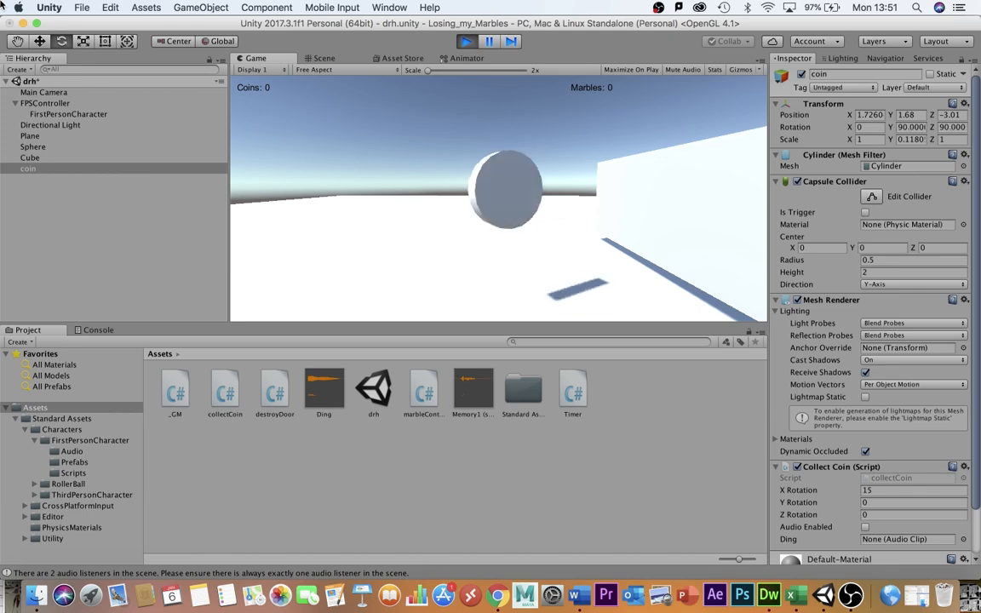
{"action": "left_click", "coordinate": [466, 41]}
Set the X Rotation in the coin's Collect Coin script to 5 and play-test the spin.
{"action": "left_click", "coordinate": [813, 490]}
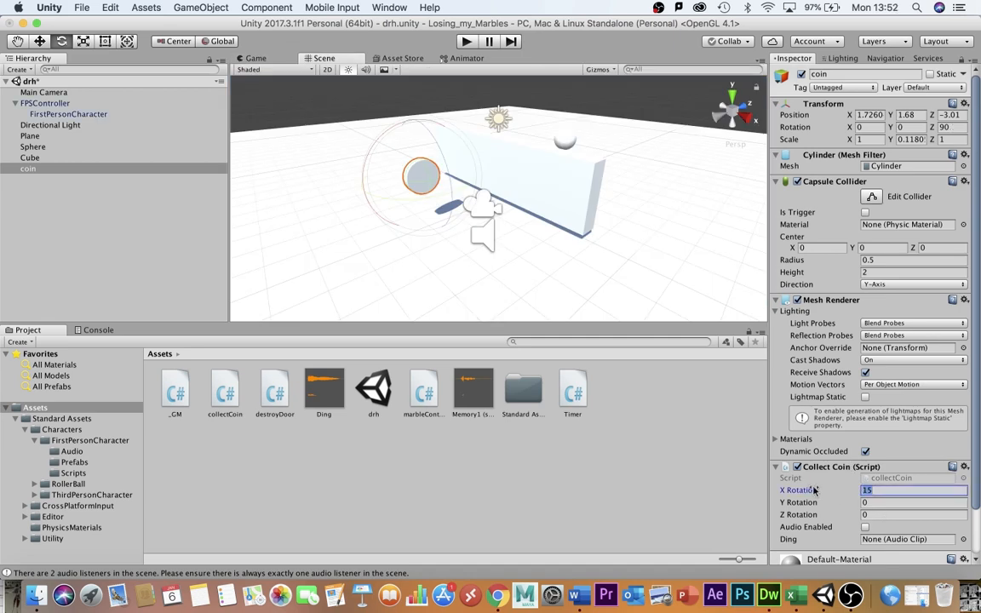
{"action": "type", "text": "5"}
{"action": "left_click", "coordinate": [466, 42]}
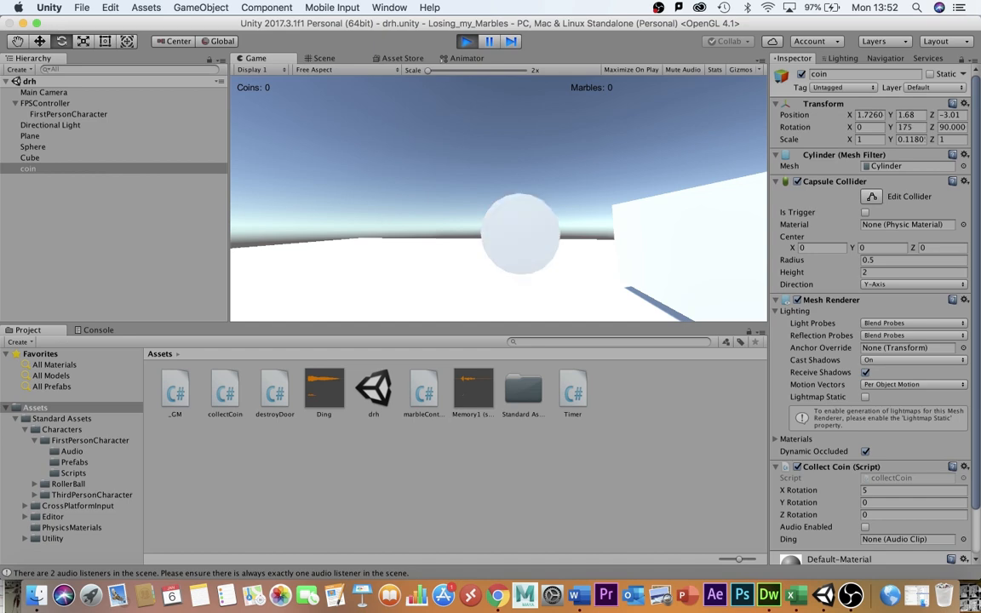
{"action": "key", "text": "super+p"}
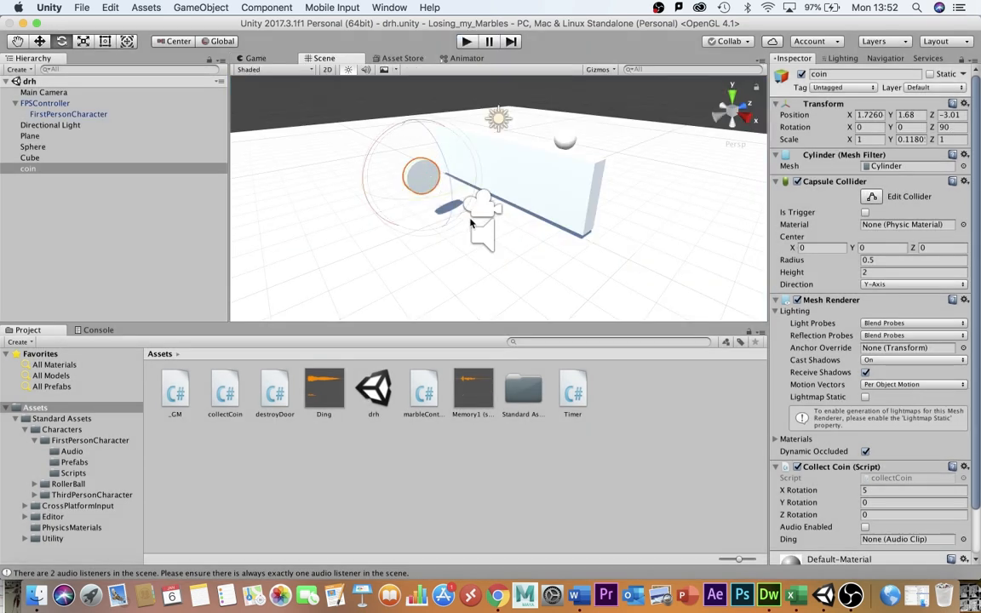
Move the FPSController to about X 5.28, turn it to Y -90 to face the coin, and check the game view.
{"action": "left_click", "coordinate": [42, 103]}
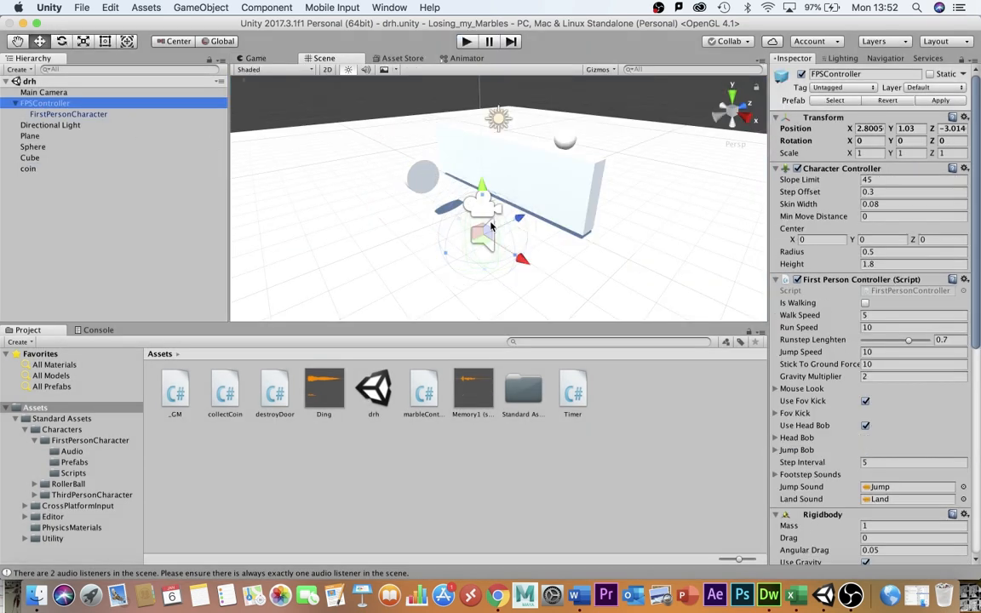
{"action": "left_click_drag", "start_coordinate": [524, 252], "coordinate": [604, 297]}
{"action": "key", "text": "e"}
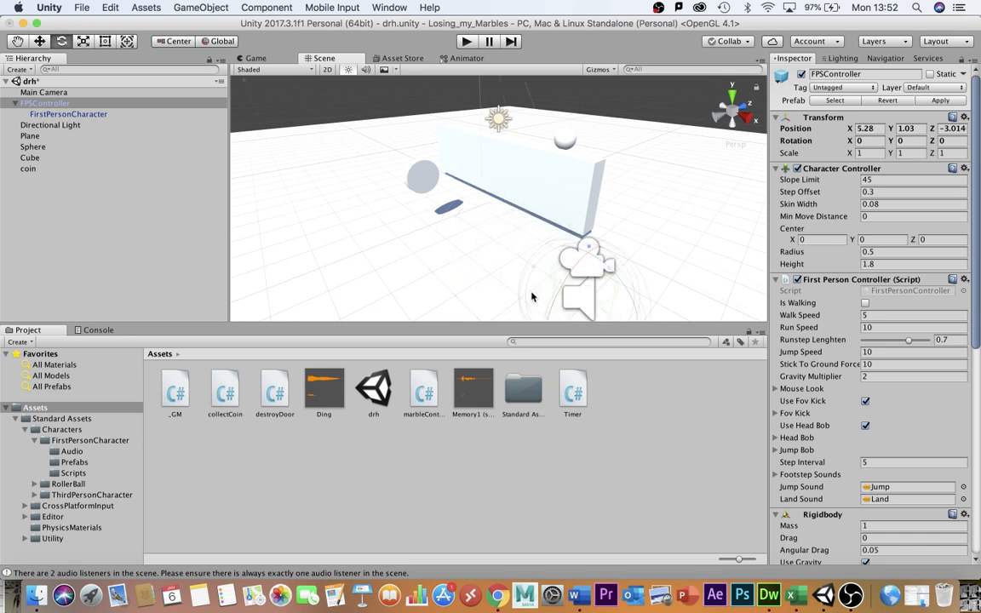
{"action": "scroll", "coordinate": [534, 290], "scroll_direction": "down", "scroll_amount": 2}
{"action": "left_click_drag", "start_coordinate": [533, 290], "coordinate": [504, 189]}
{"action": "left_click", "coordinate": [249, 56]}
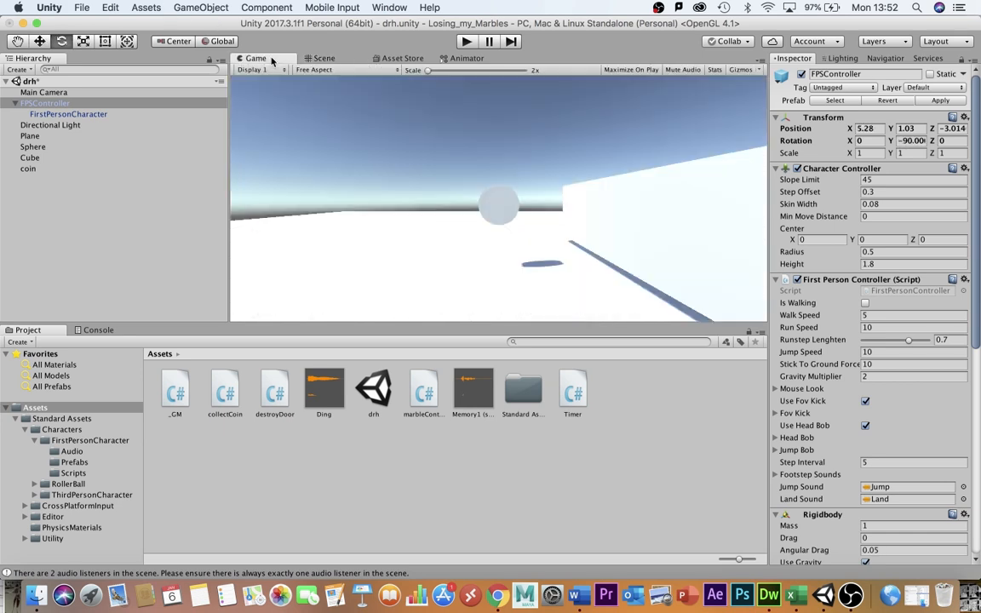
{"action": "left_click", "coordinate": [320, 58]}
{"action": "key", "text": "w"}
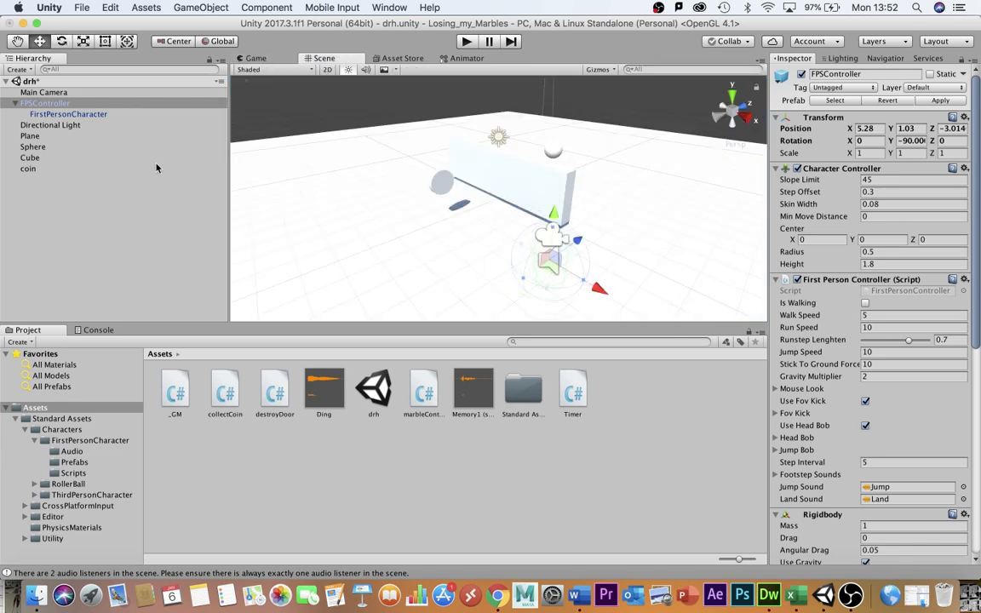
Play the game and walk the first-person character into the coin to test the collision.
{"action": "left_click", "coordinate": [26, 169]}
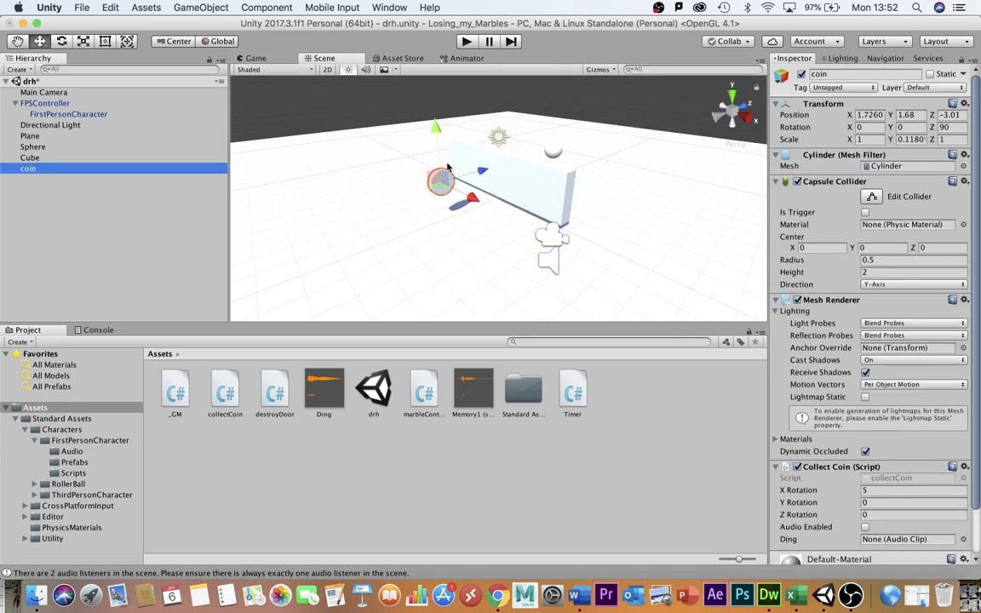
{"action": "left_click", "coordinate": [466, 42]}
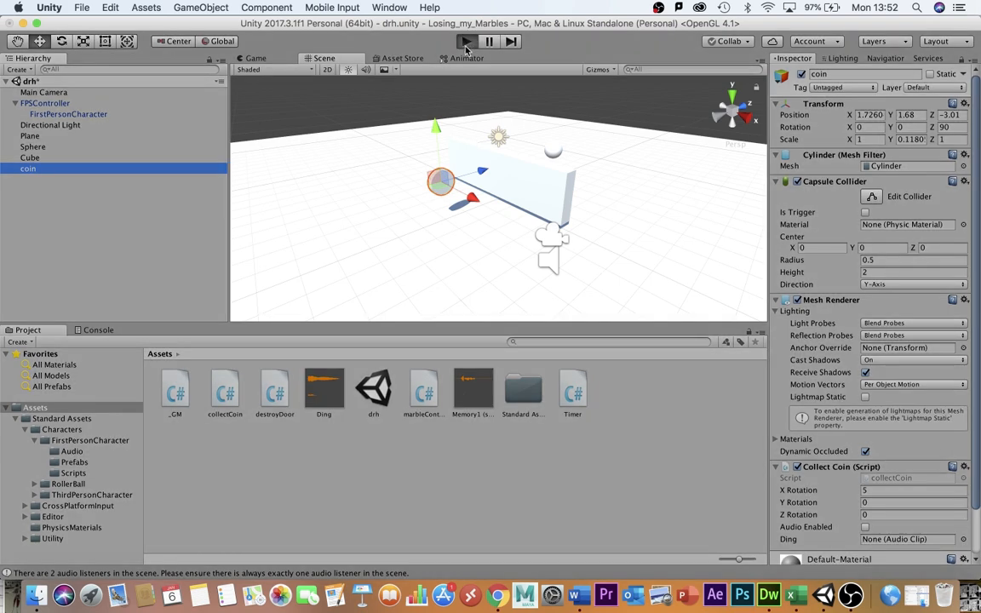
{"action": "key", "text": "w"}
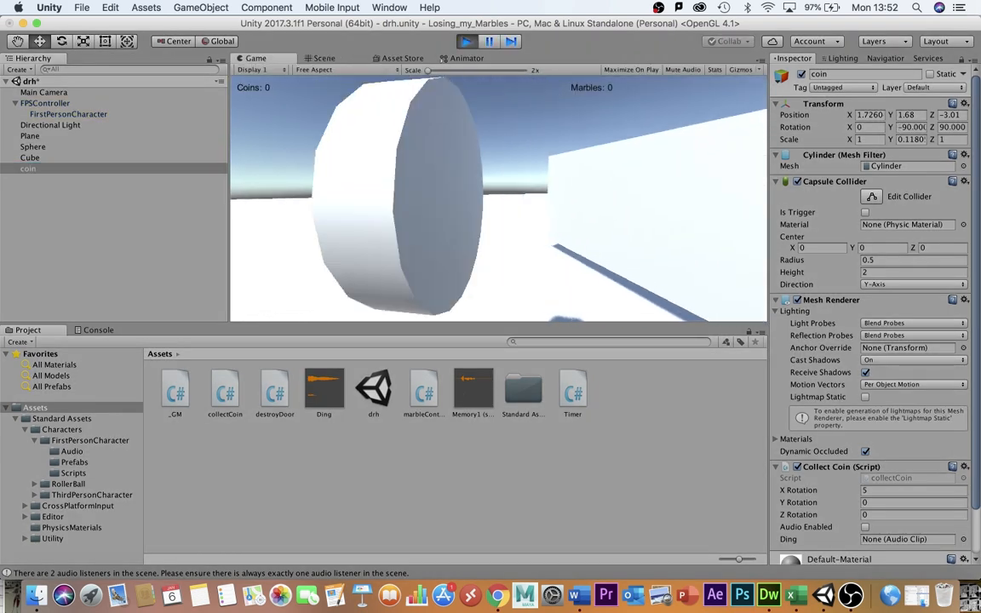
{"action": "key", "text": "w"}
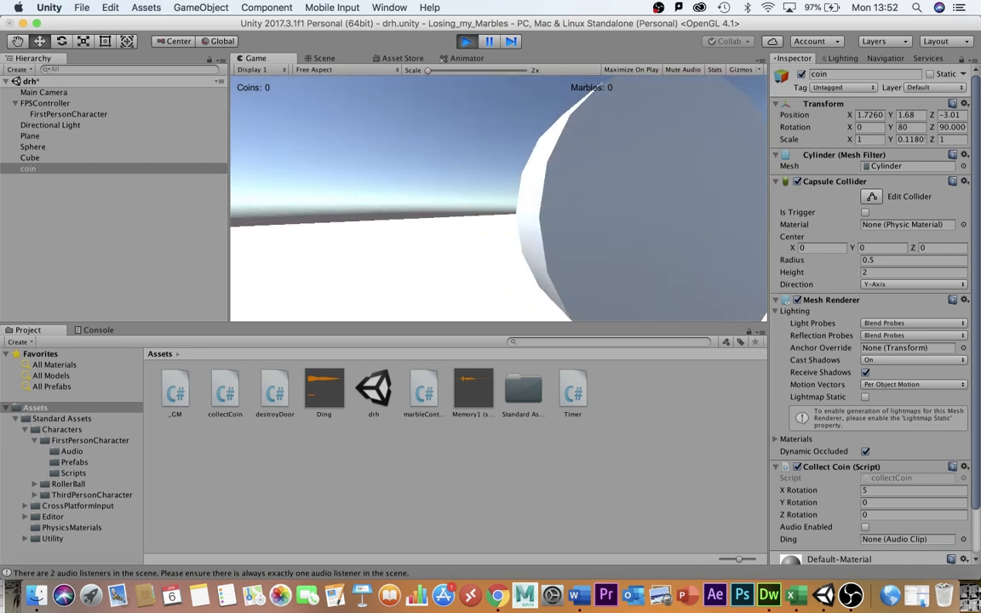
{"action": "left_click", "coordinate": [466, 42]}
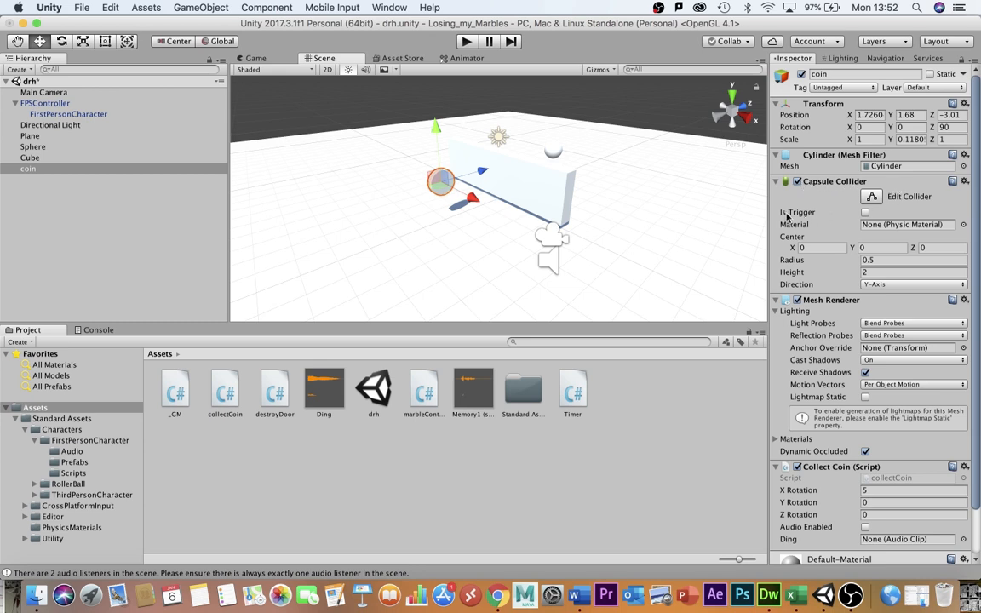
Enable Is Trigger on the coin's Capsule Collider and preview the Ding audio clip.
{"action": "left_click", "coordinate": [864, 213]}
{"action": "left_click", "coordinate": [324, 390]}
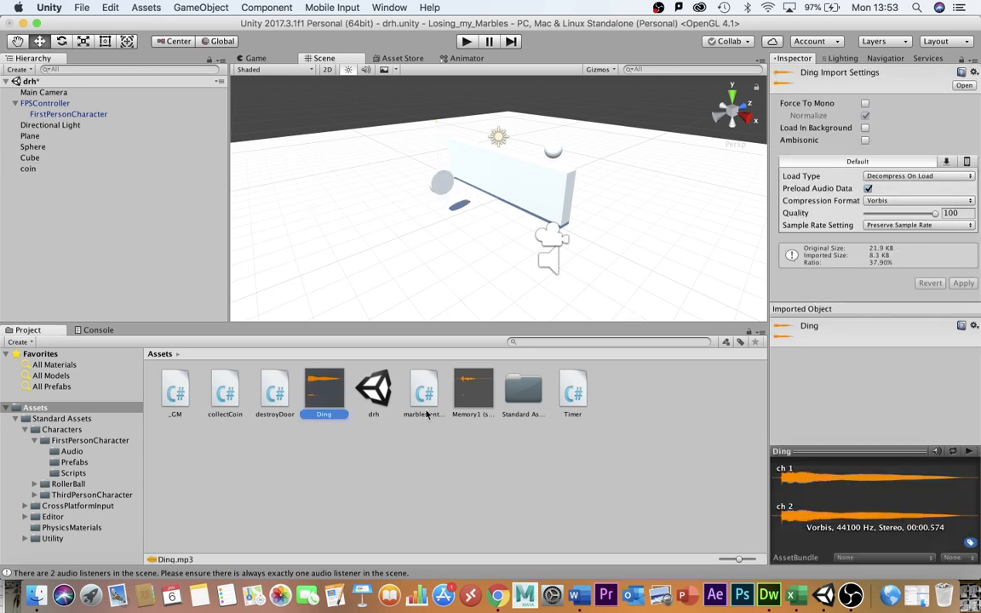
{"action": "left_click", "coordinate": [950, 451]}
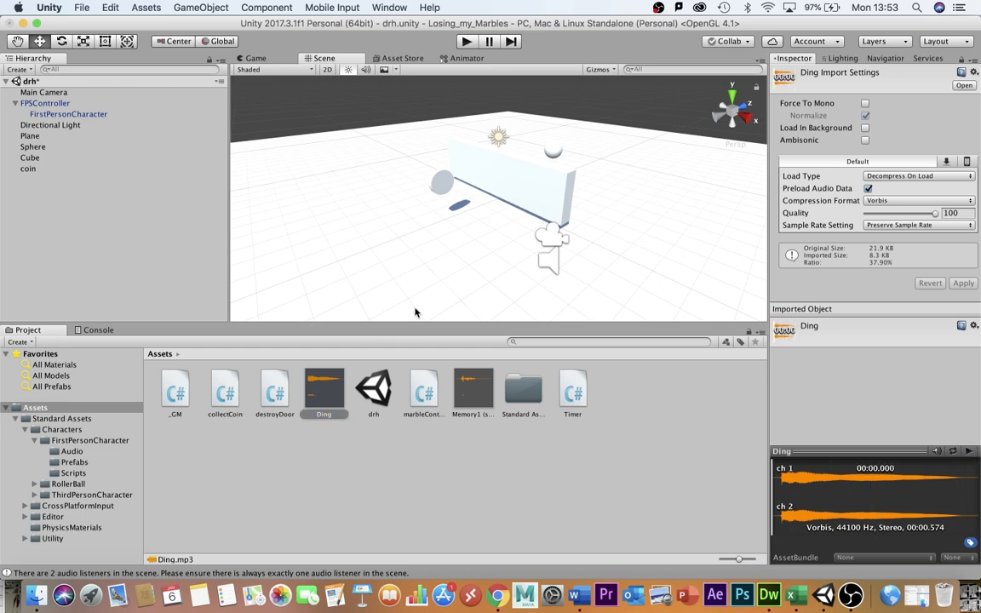
Enable audio in the coin's Collect Coin script and assign the Ding clip as its sound.
{"action": "left_click", "coordinate": [409, 163]}
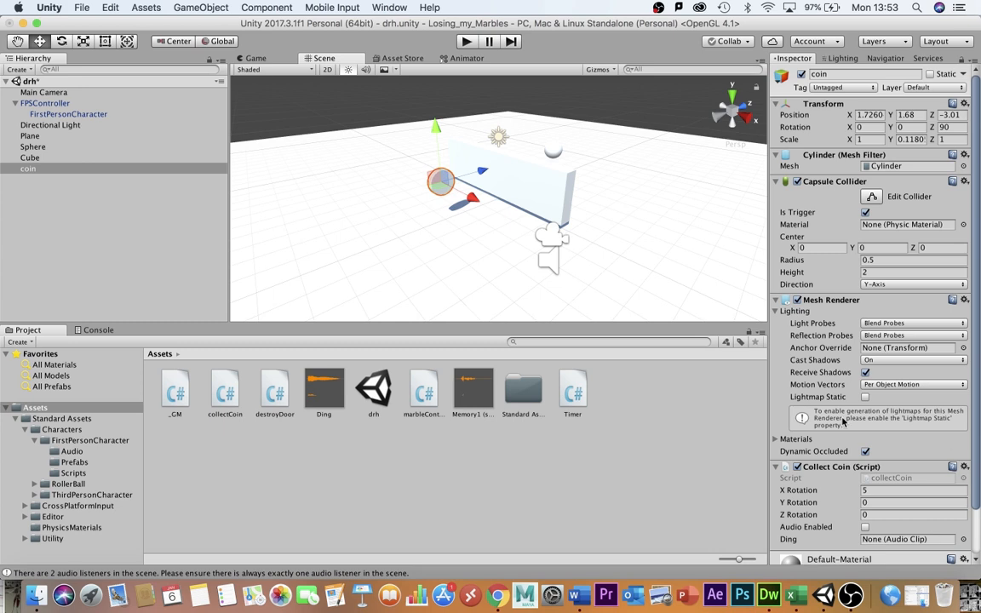
{"action": "left_click", "coordinate": [865, 527]}
{"action": "left_click_drag", "start_coordinate": [321, 385], "coordinate": [893, 539]}
{"action": "scroll", "coordinate": [970, 466], "scroll_direction": "down", "scroll_amount": 2}
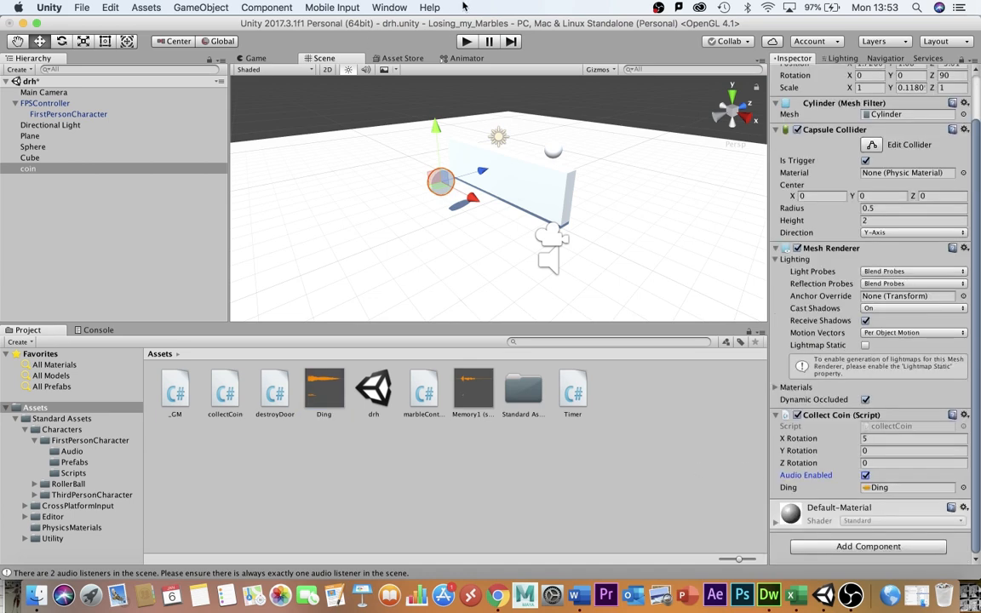
Play the game and walk through the coin to test collecting it with the sound enabled.
{"action": "left_click", "coordinate": [466, 41]}
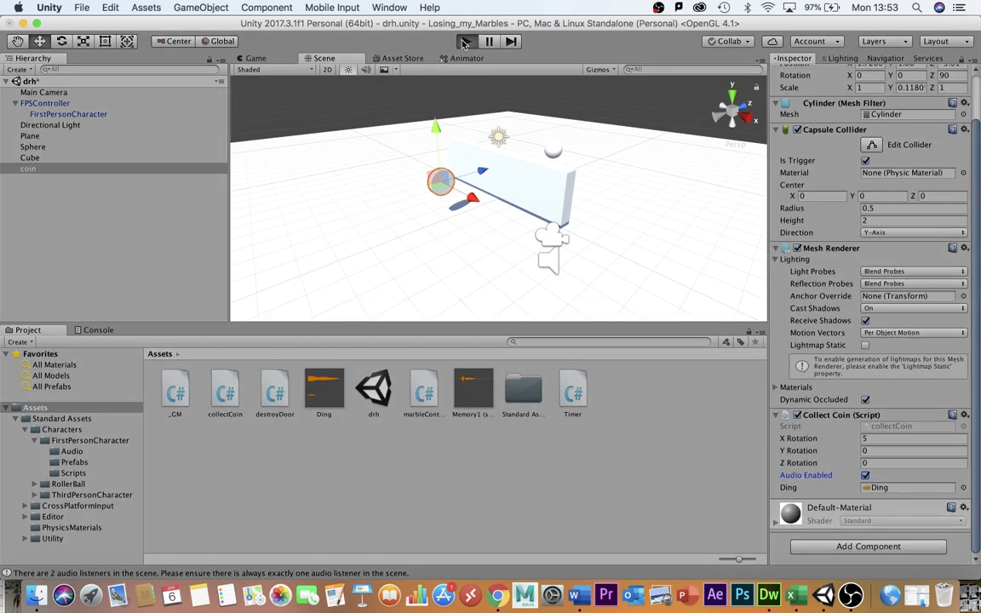
{"action": "key", "text": "w"}
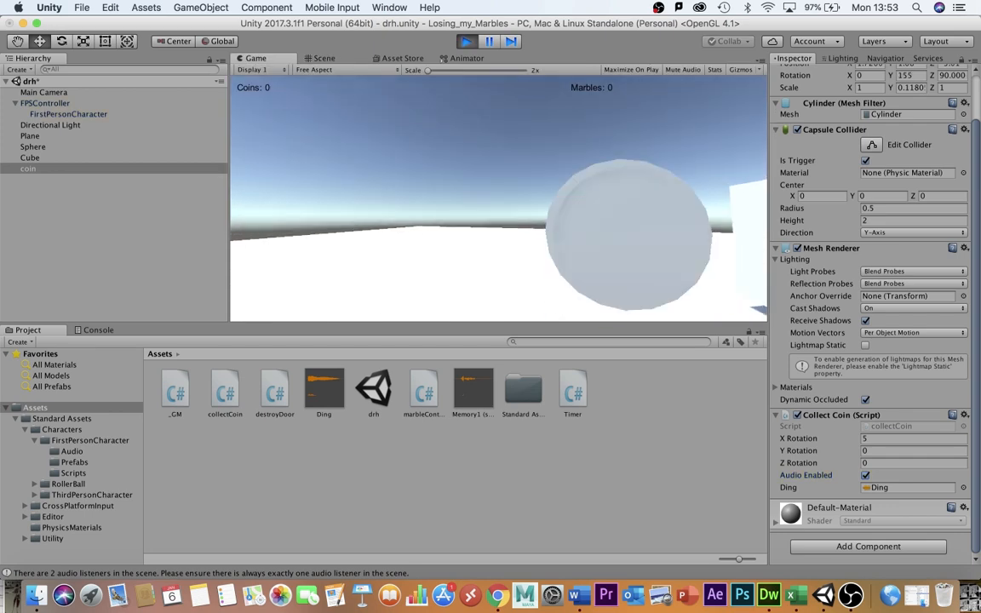
{"action": "key", "text": "w"}
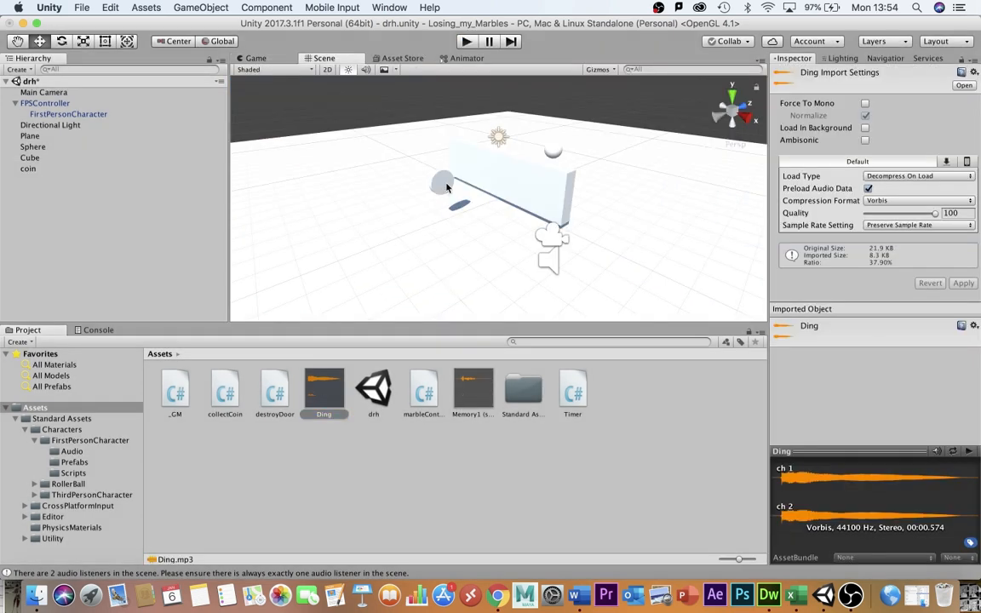
Add the Ding audio clip to the coin as an Audio Source component and check its settings.
{"action": "left_click", "coordinate": [447, 183]}
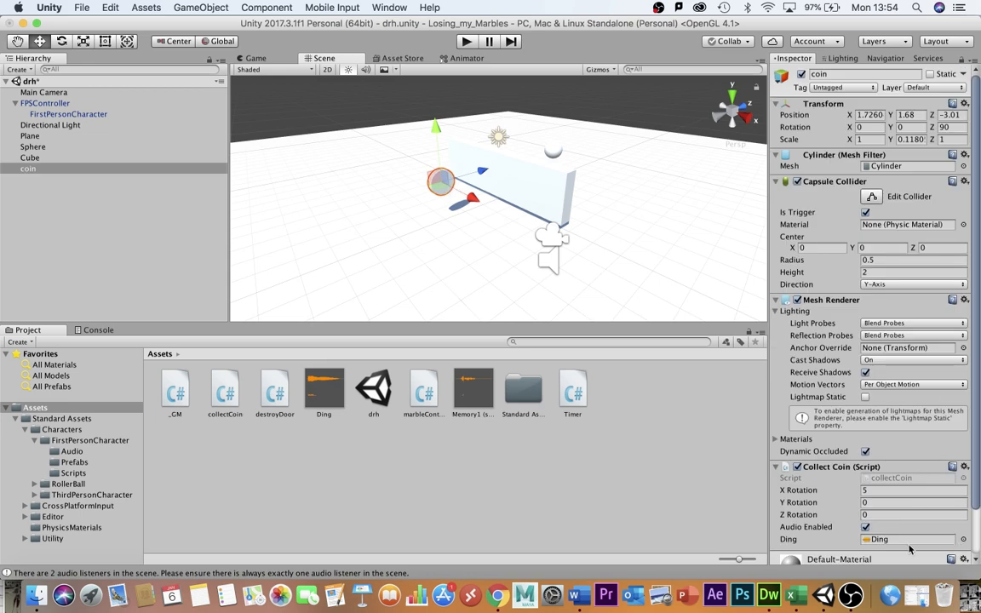
{"action": "scroll", "coordinate": [919, 532], "scroll_direction": "down", "scroll_amount": 3}
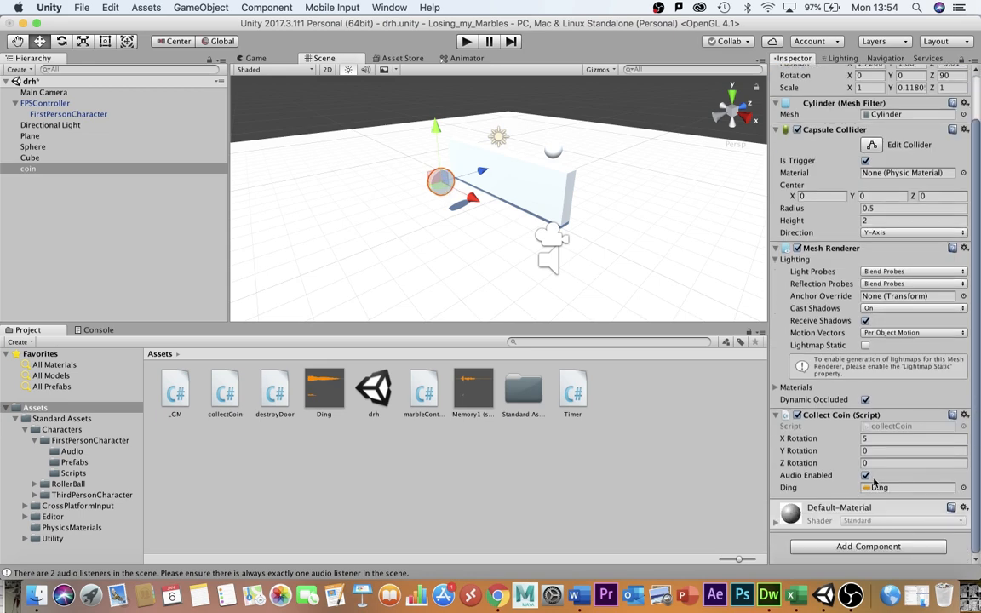
{"action": "left_click_drag", "start_coordinate": [321, 388], "coordinate": [36, 171]}
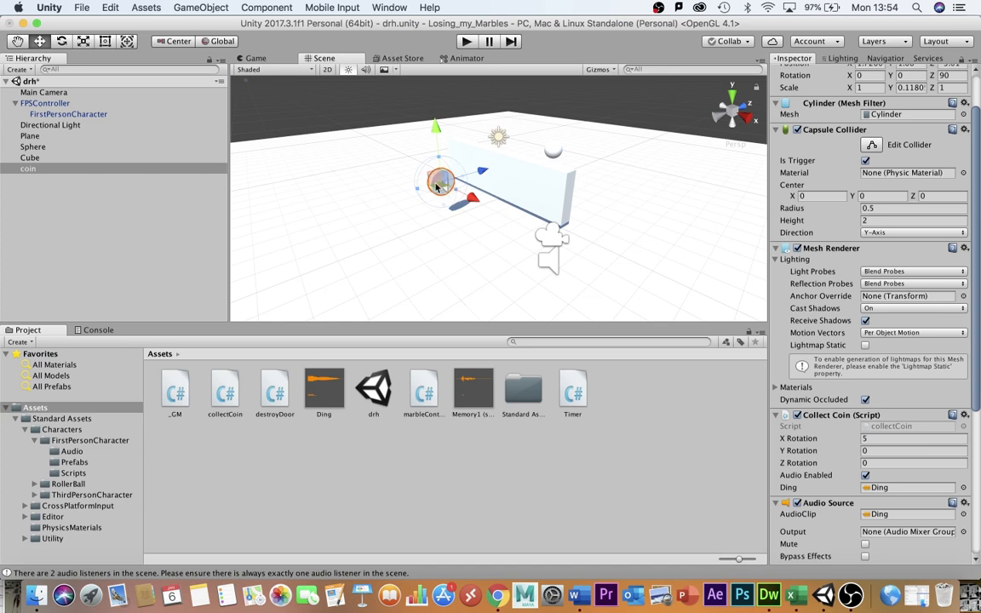
{"action": "scroll", "coordinate": [873, 416], "scroll_direction": "up", "scroll_amount": 3}
{"action": "scroll", "coordinate": [872, 416], "scroll_direction": "down", "scroll_amount": 5}
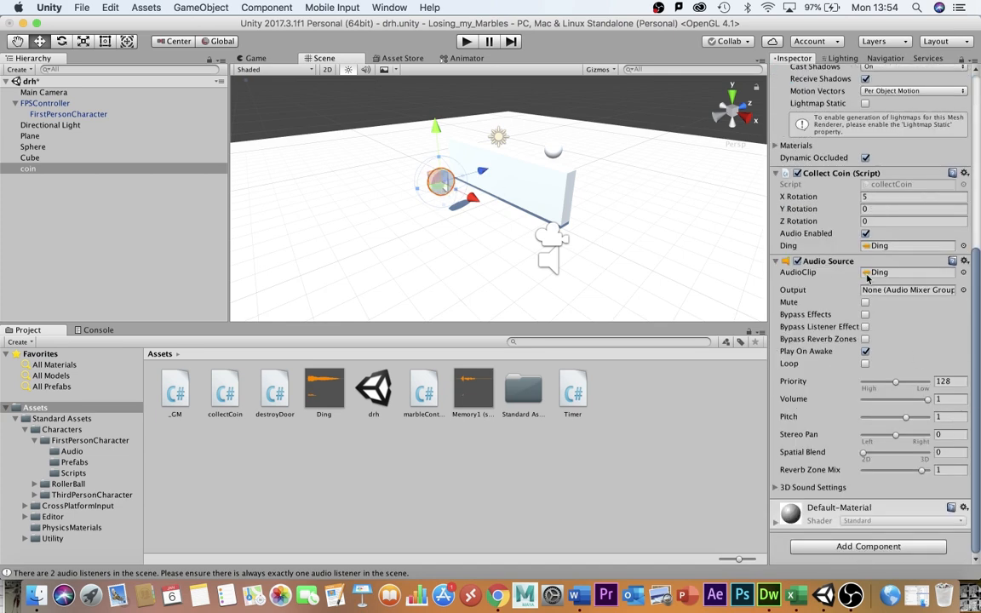
Run the game briefly to hear the start-up sound, and disable Play On Awake on the coin's Audio Source.
{"action": "left_click", "coordinate": [466, 41]}
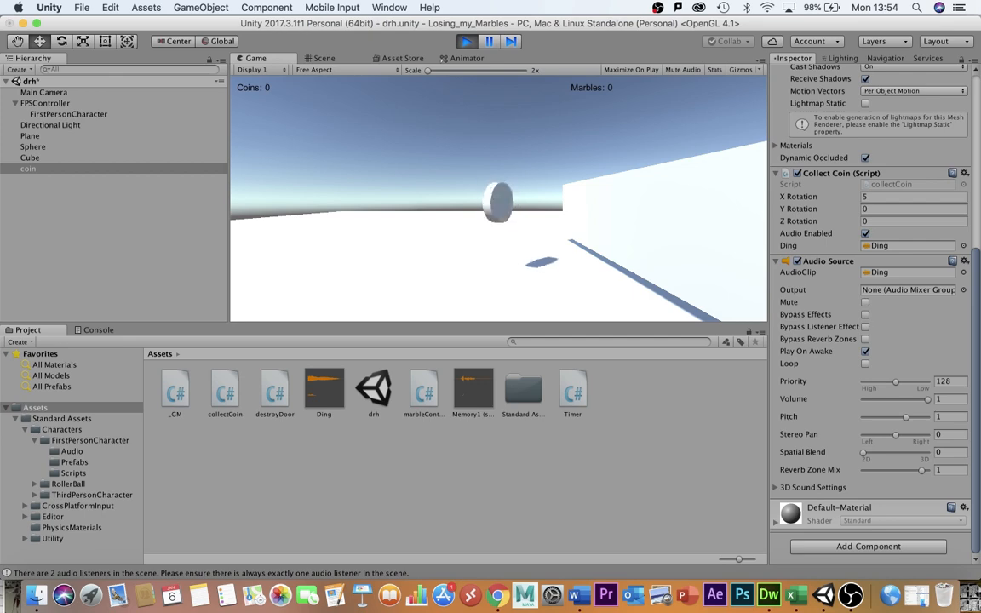
{"action": "left_click", "coordinate": [466, 40]}
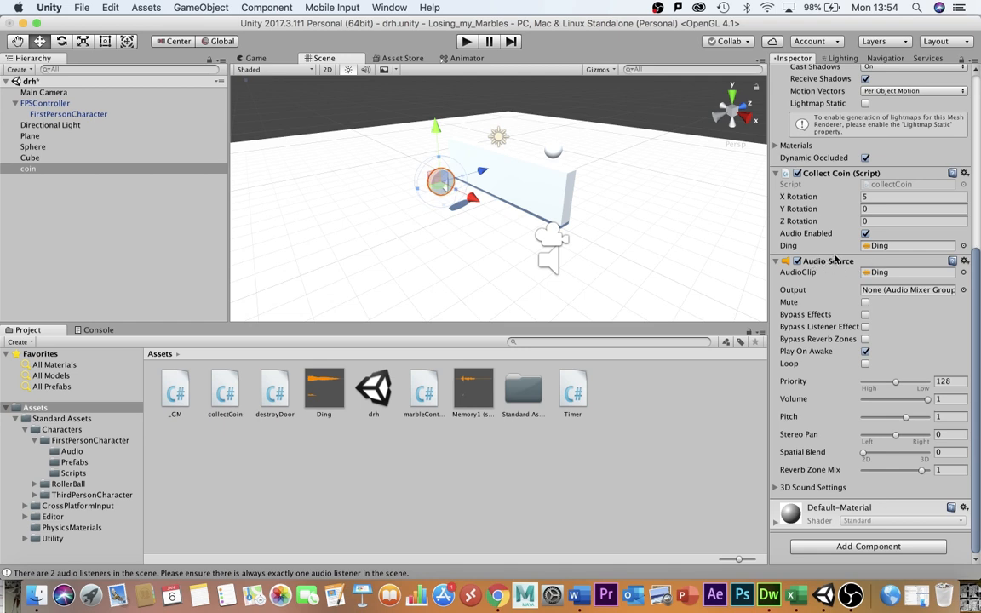
{"action": "left_click", "coordinate": [865, 352]}
Play the game and walk the character back and forth through the coin to test the pickup, ending play mode.
{"action": "left_click", "coordinate": [466, 41]}
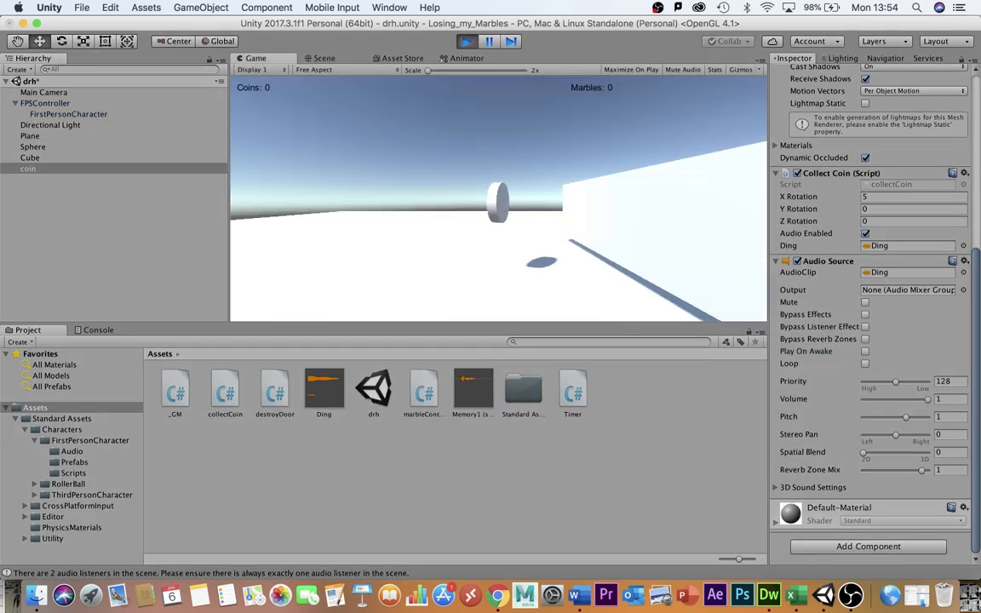
{"action": "key", "text": "w"}
{"action": "key", "text": "w"}
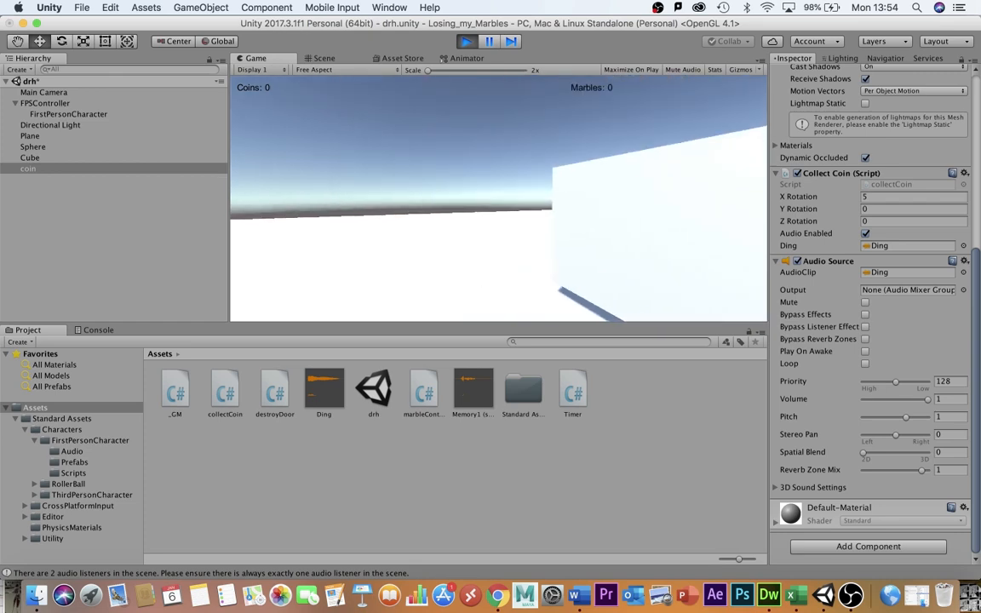
{"action": "key", "text": "s"}
{"action": "key", "text": "w"}
{"action": "key", "text": "s"}
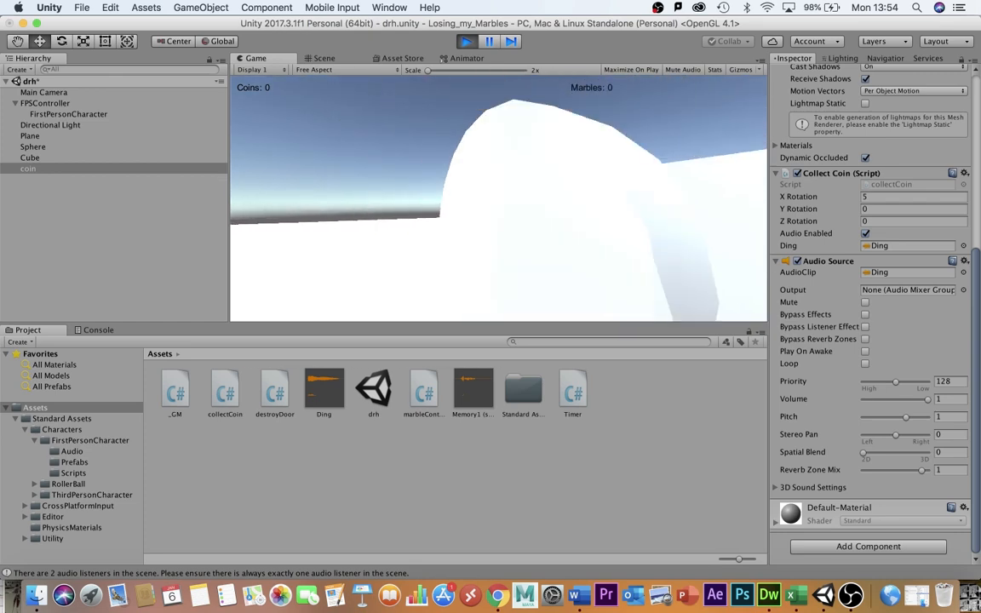
{"action": "key", "text": "Escape"}
{"action": "left_click", "coordinate": [467, 41]}
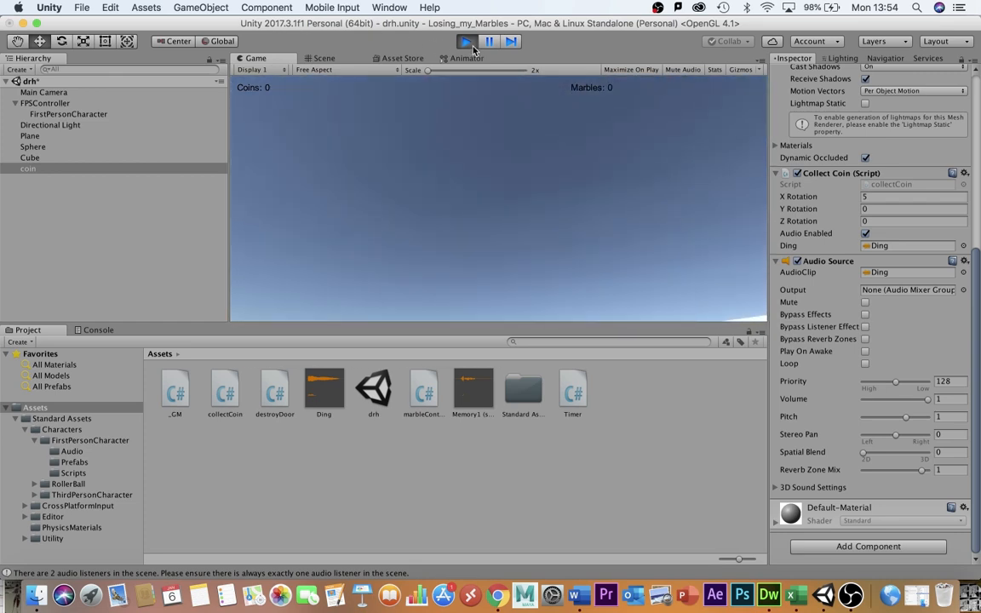
Check the trigger tag condition in the collectCoin script and set the FPSController's tag to Player.
{"action": "left_click", "coordinate": [227, 395]}
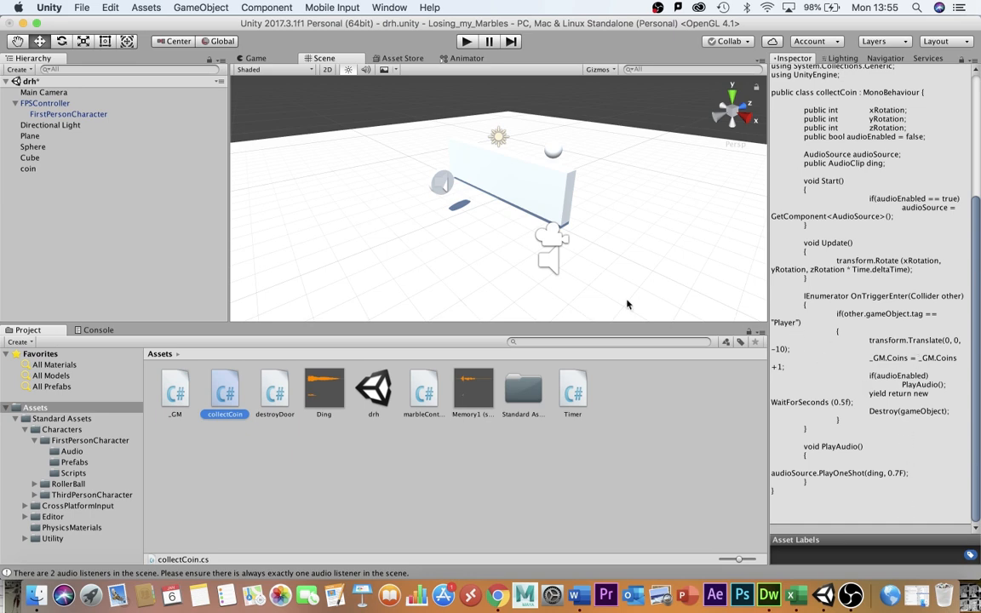
{"action": "left_click", "coordinate": [45, 103]}
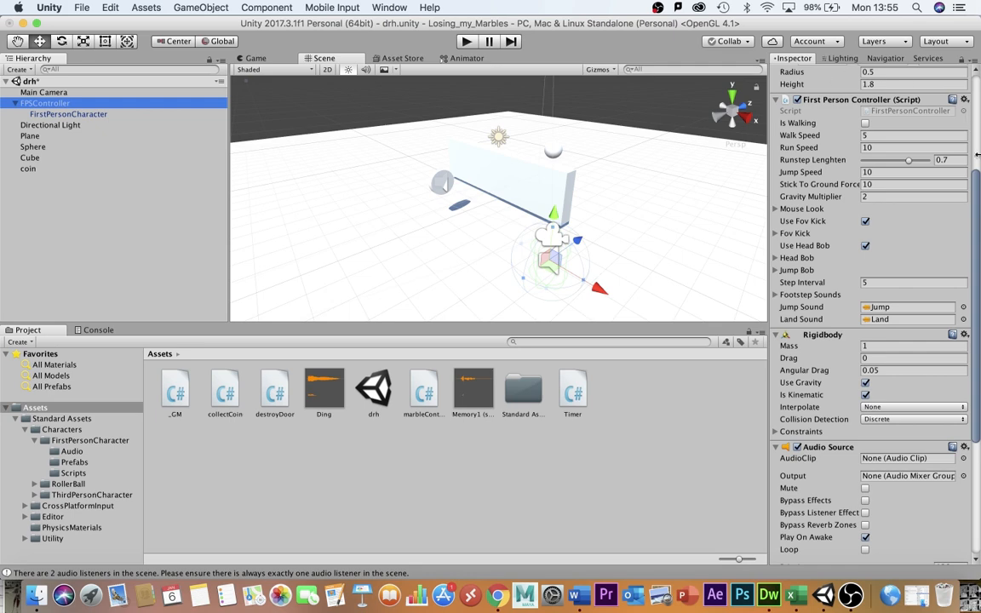
{"action": "left_click", "coordinate": [977, 183]}
{"action": "left_click_drag", "start_coordinate": [976, 183], "coordinate": [977, 66]}
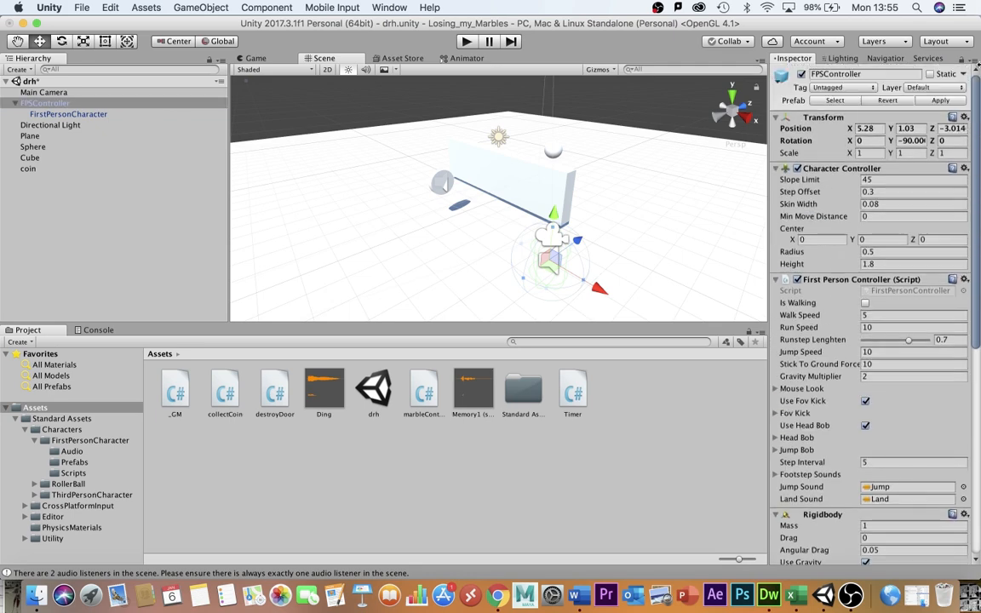
{"action": "left_click", "coordinate": [838, 89]}
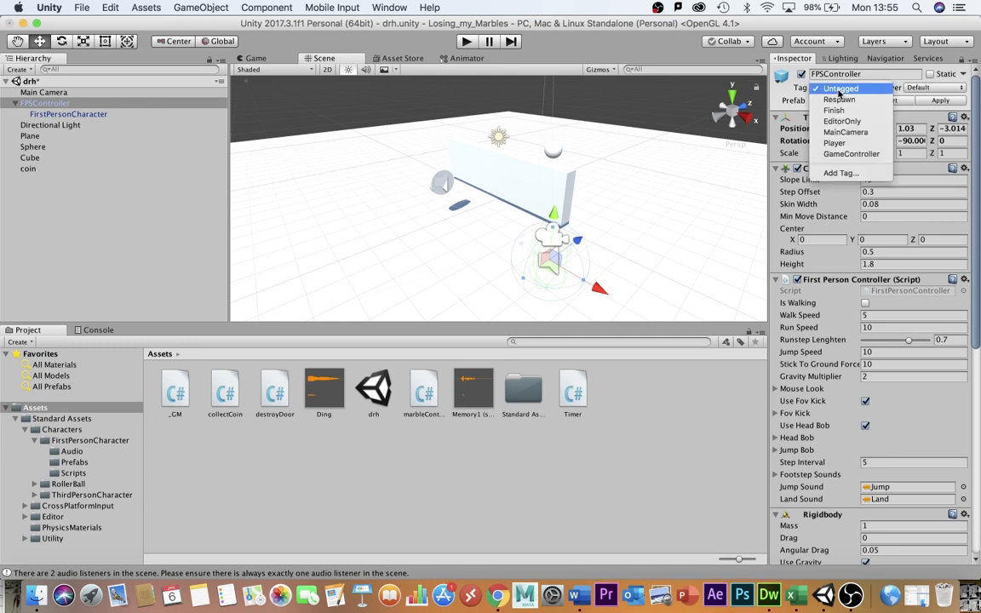
{"action": "left_click", "coordinate": [835, 143]}
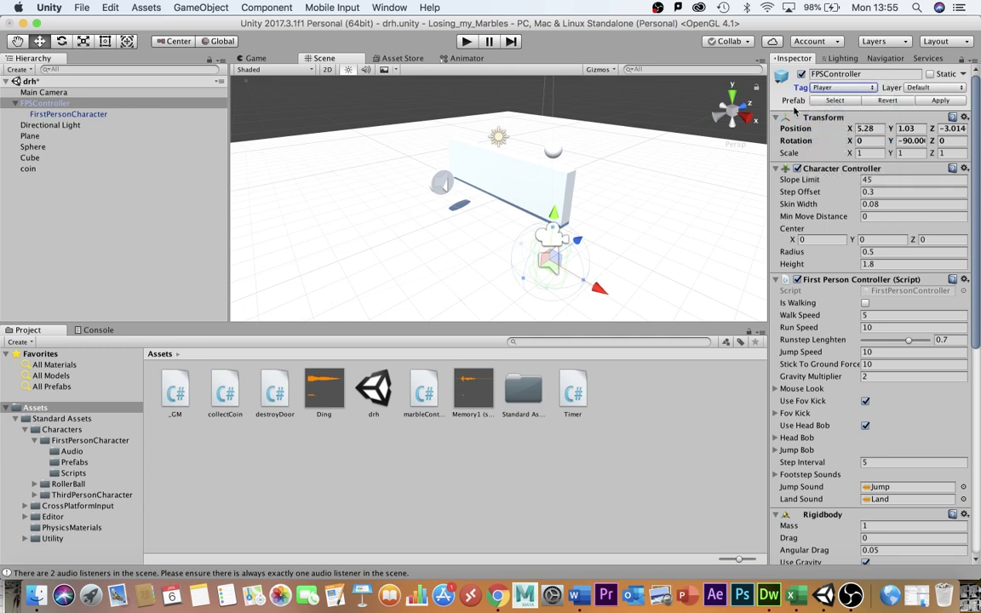
Play the game and walk into the coin to test collection with the tagged player, checking the coin counter.
{"action": "left_click", "coordinate": [473, 42]}
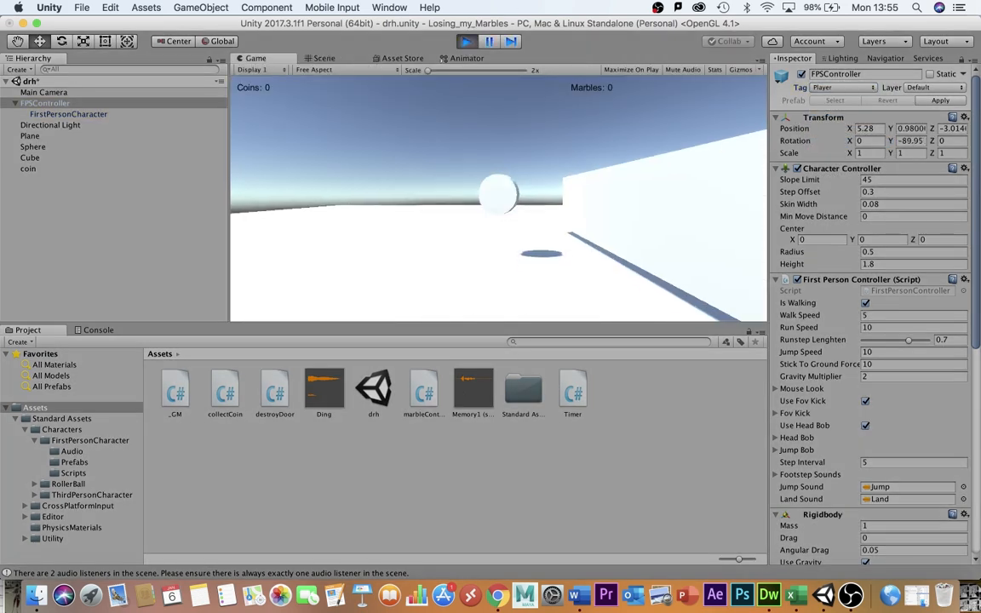
{"action": "key", "text": "w"}
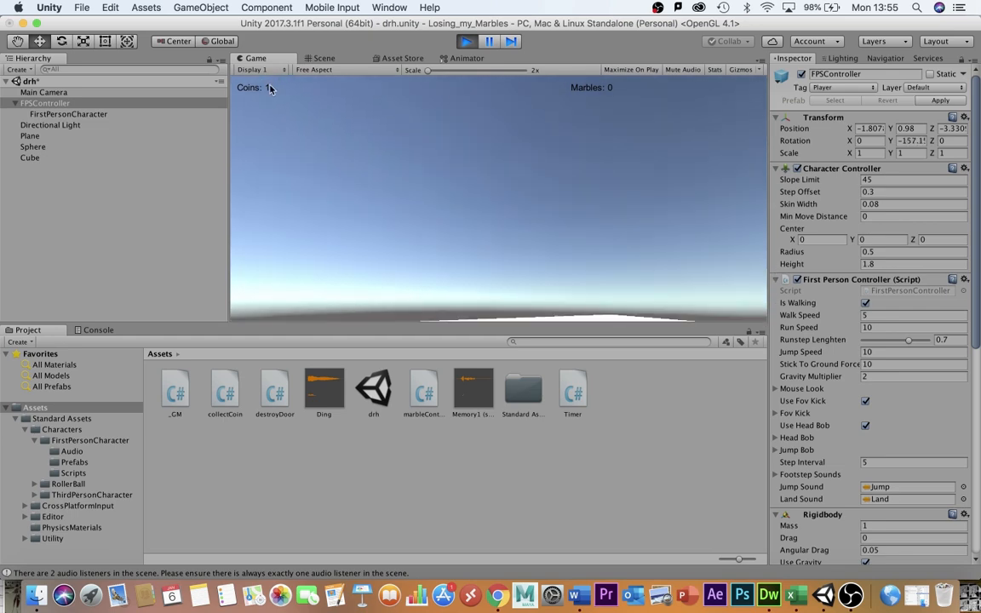
{"action": "left_click", "coordinate": [465, 41]}
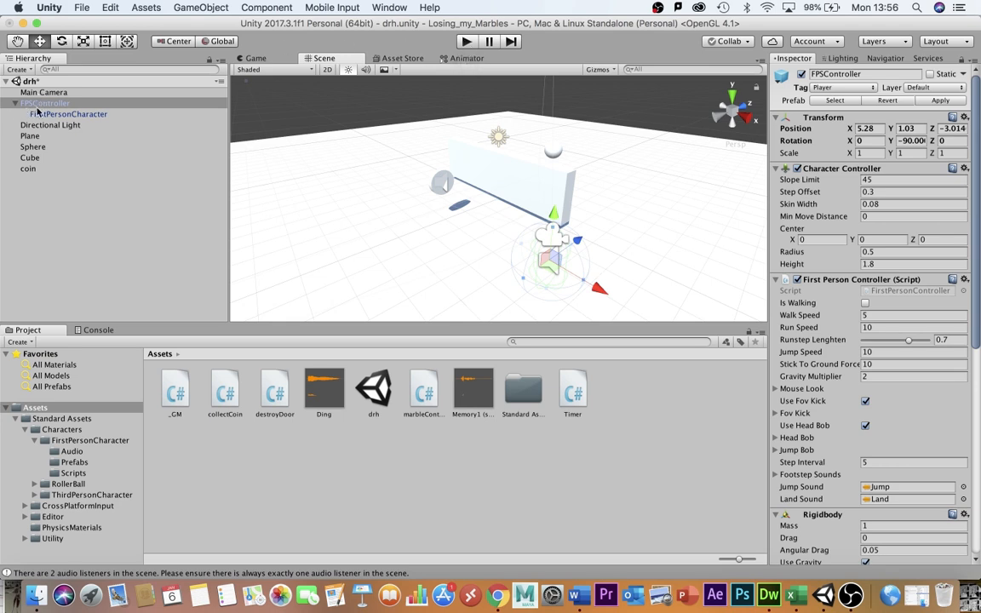
Review the coin's Capsule Collider, Collect Coin script and Audio Source settings.
{"action": "left_click", "coordinate": [28, 170]}
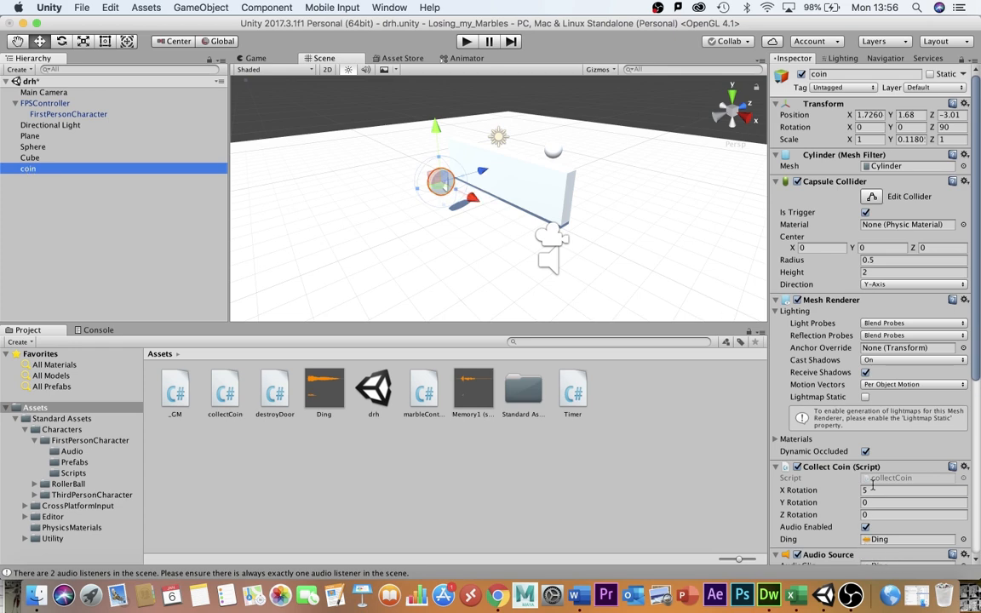
{"action": "scroll", "coordinate": [978, 322], "scroll_direction": "down", "scroll_amount": 5}
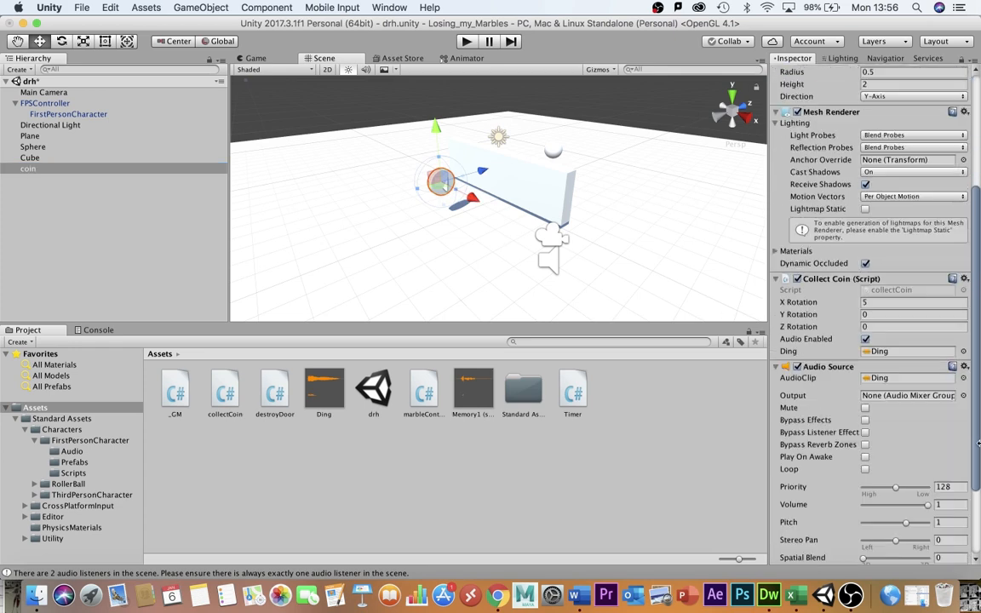